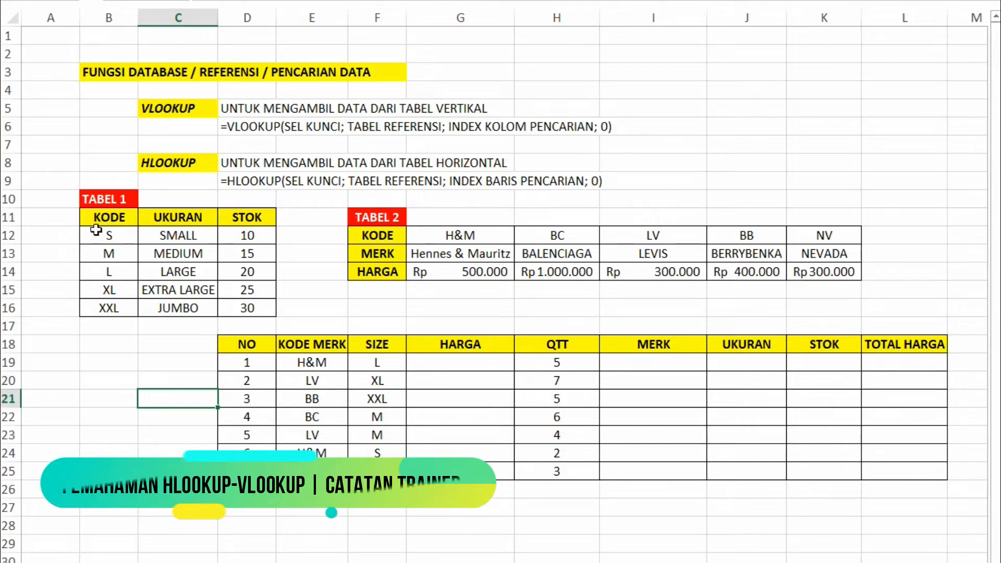
Examine the vertical layout of TABEL 1 with its KODE column and the horizontal layout of TABEL 2
click(93, 197)
drag(94, 198, 246, 224)
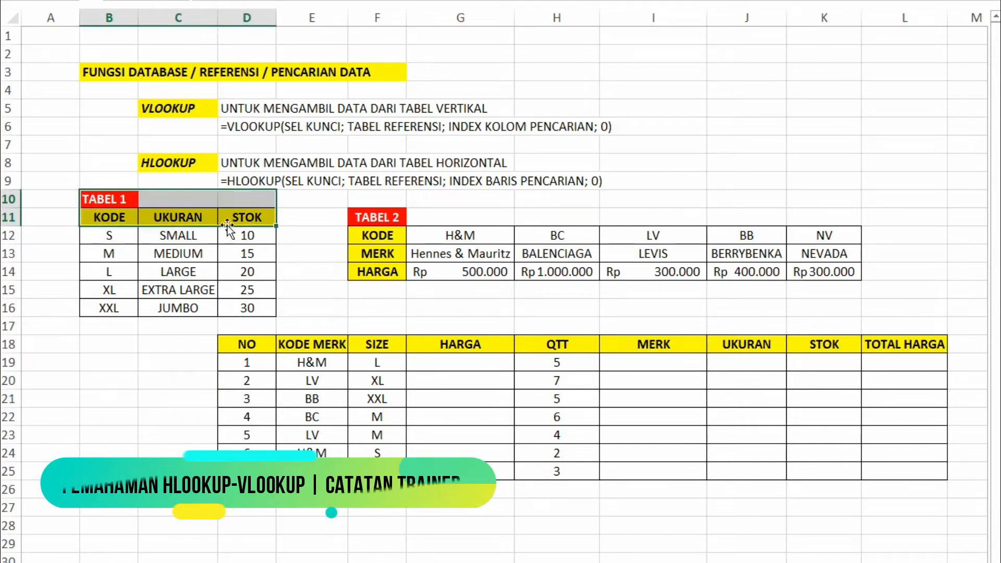
click(120, 249)
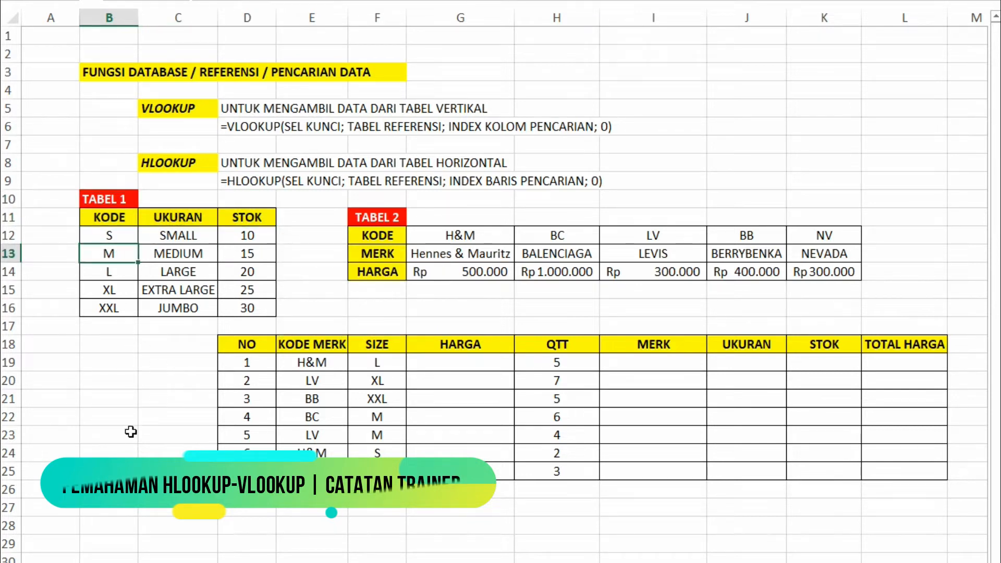
drag(106, 221, 105, 311)
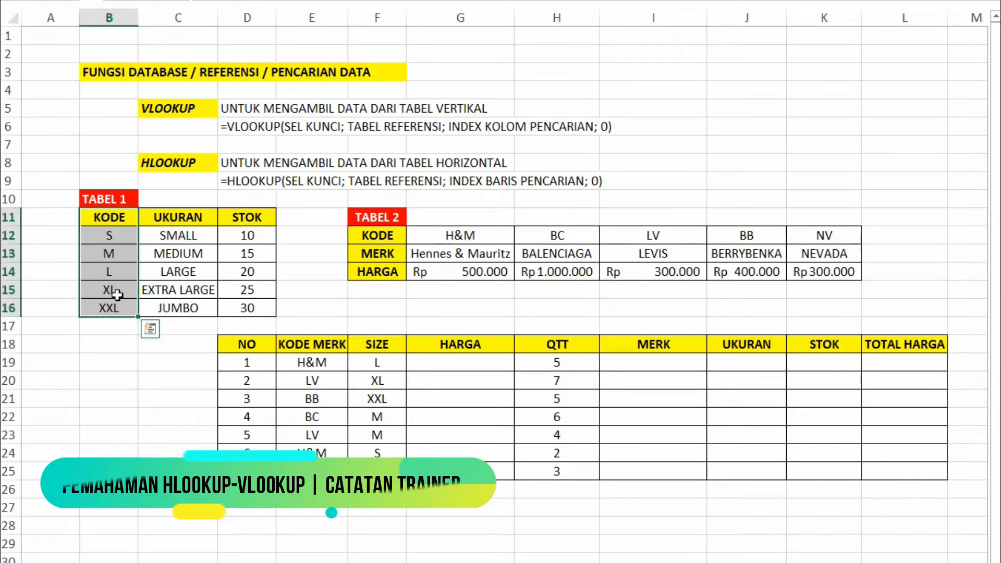
click(111, 235)
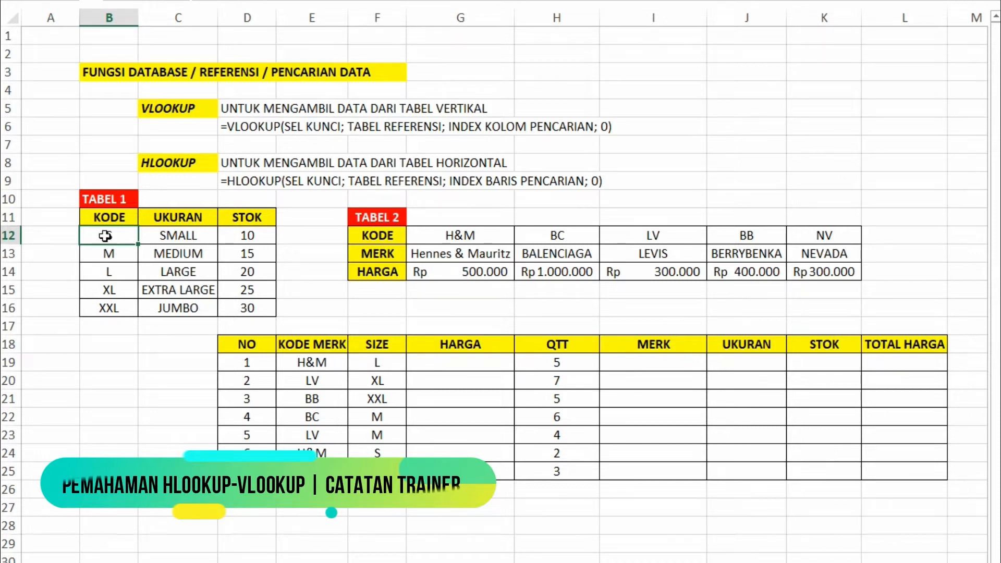
click(100, 220)
drag(114, 220, 233, 315)
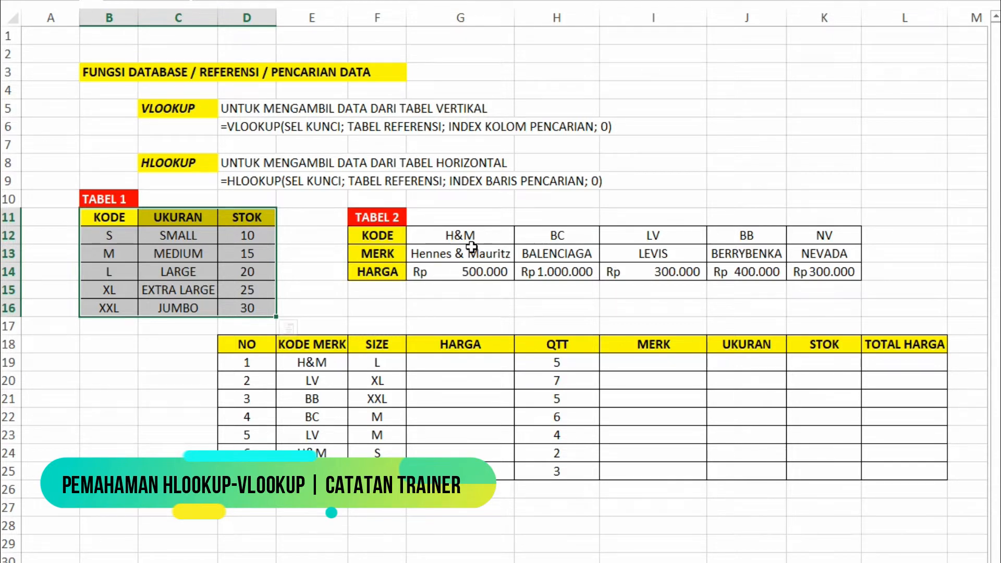
drag(385, 217, 823, 267)
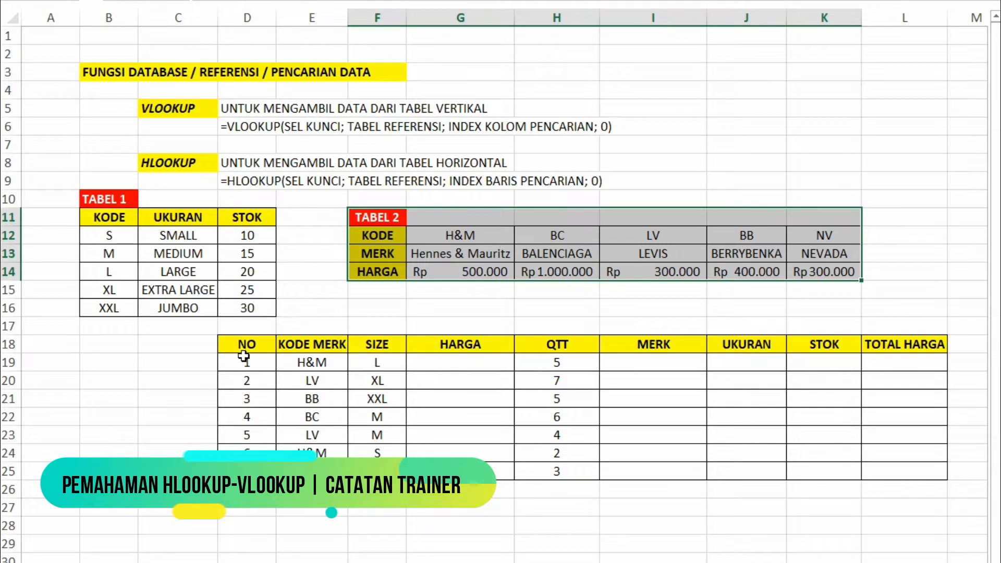
Examine the transaction table in D18:L25 and its empty HARGA and MERK columns
drag(246, 346, 901, 474)
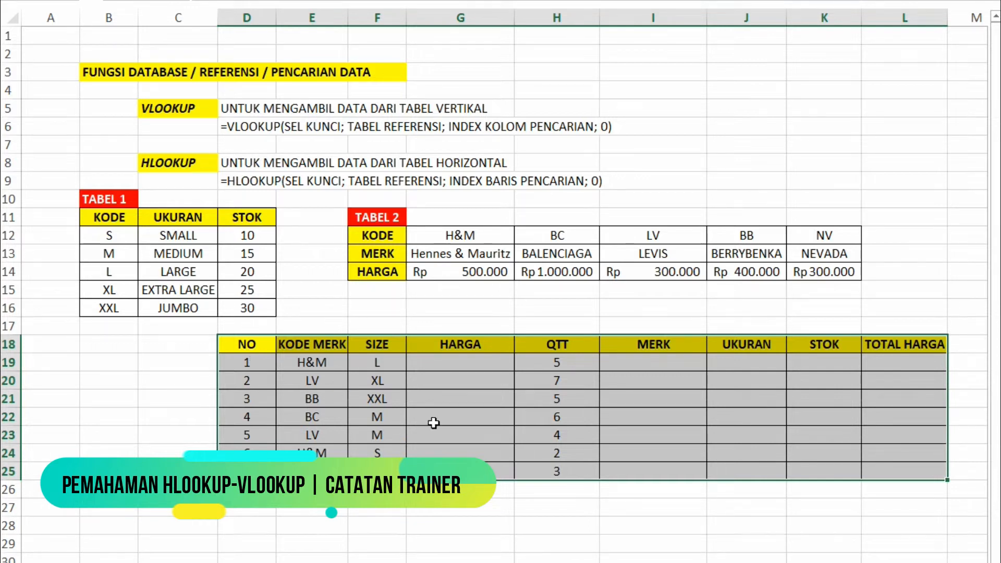
click(455, 378)
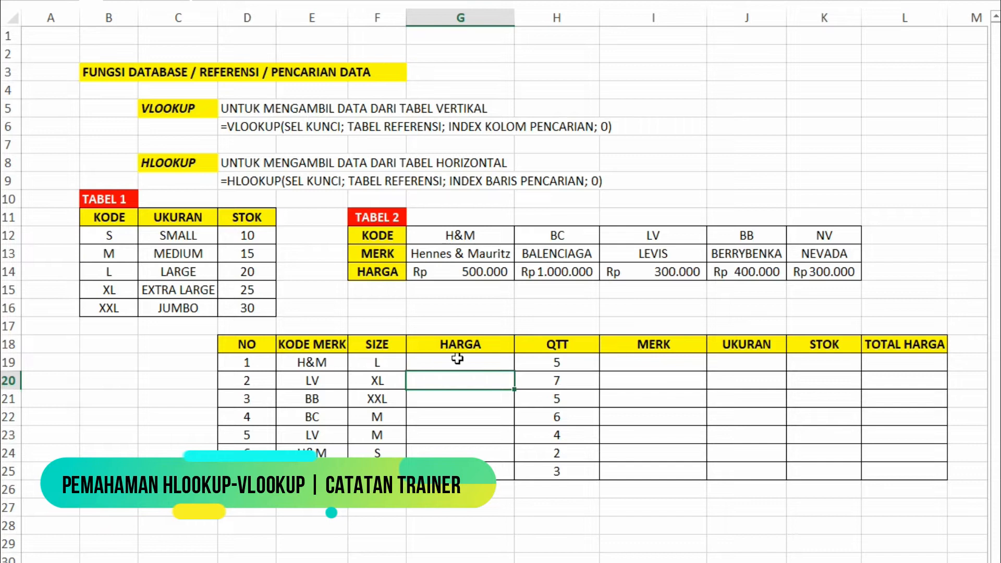
drag(464, 345, 498, 491)
drag(682, 359, 682, 472)
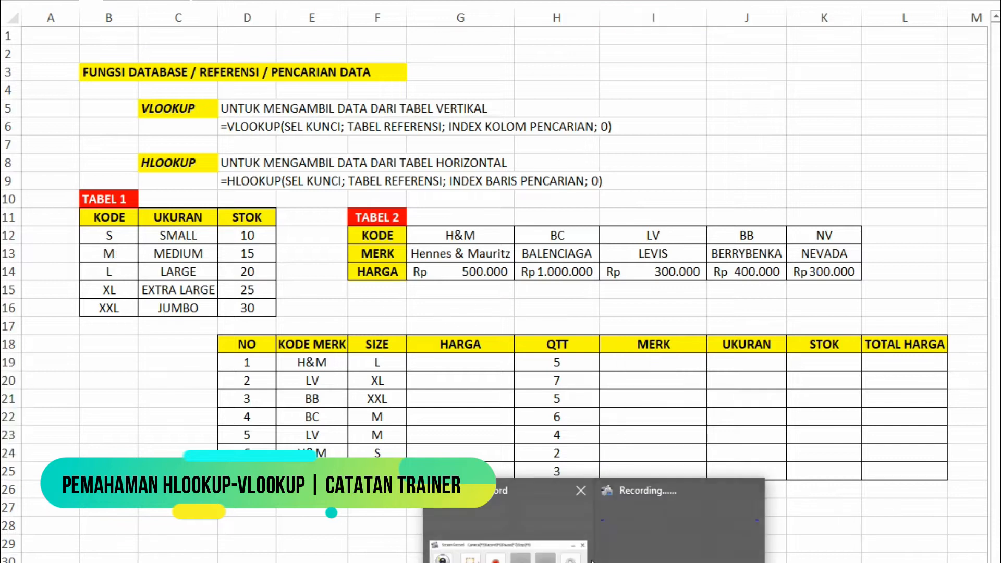
click(569, 533)
click(473, 287)
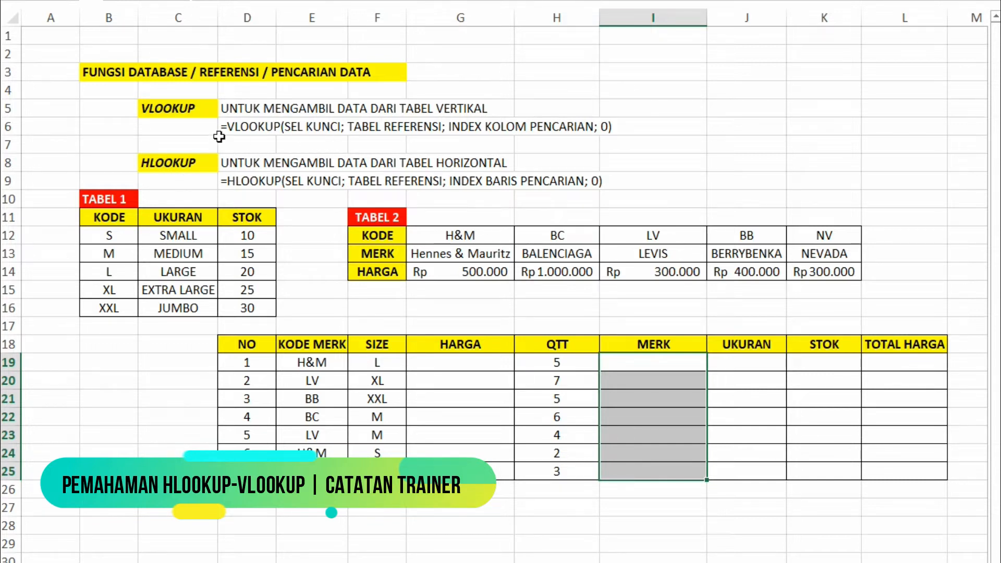
Compare the KODE column of TABEL 1 with the SIZE column of the transaction table as the VLOOKUP key
click(150, 107)
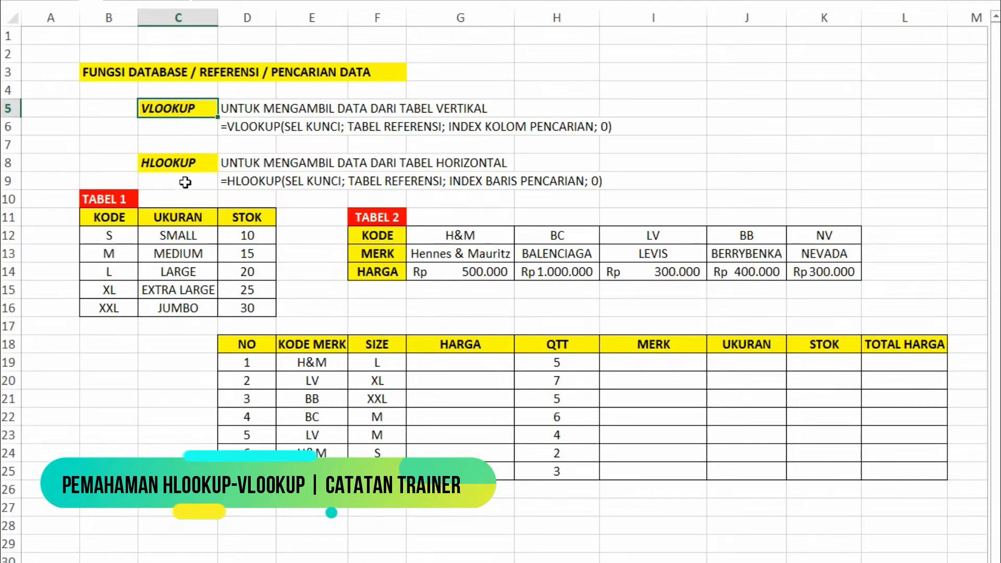
drag(98, 207, 225, 317)
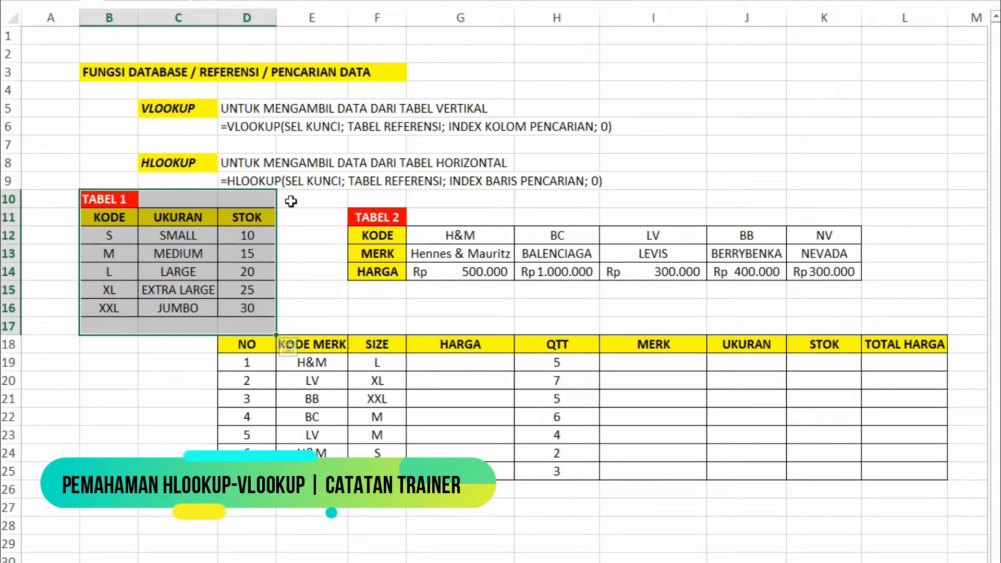
drag(264, 353, 917, 480)
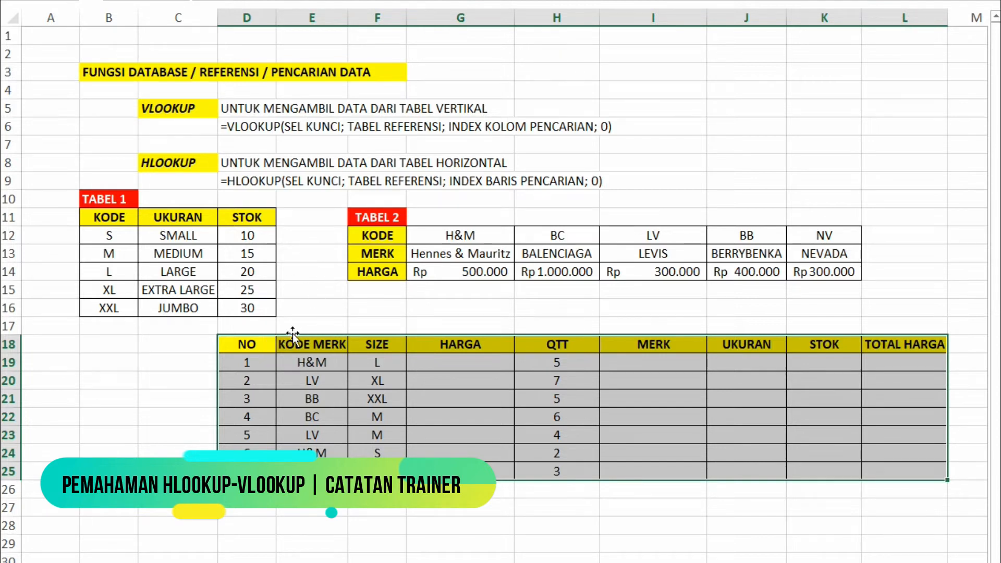
click(322, 361)
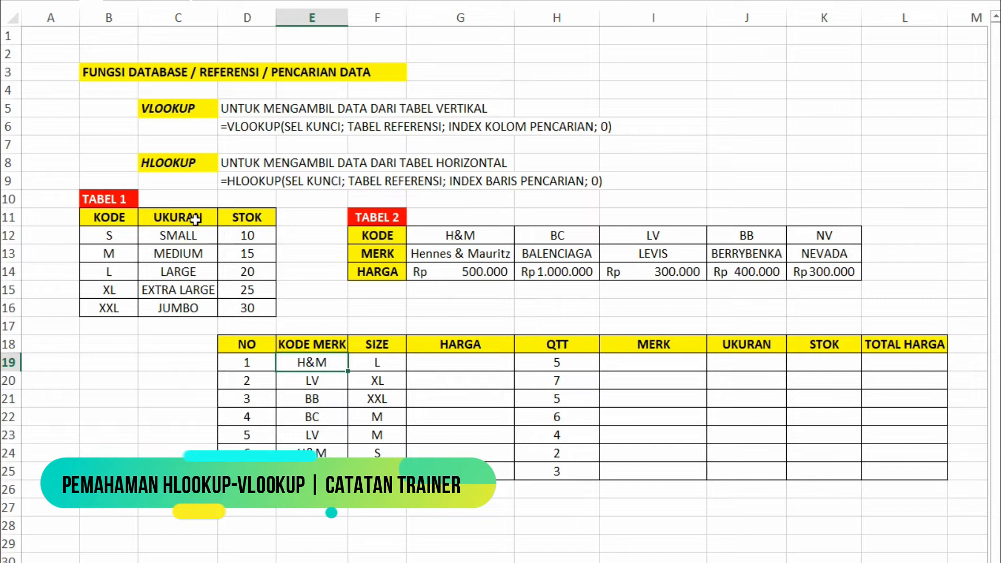
drag(99, 200, 265, 303)
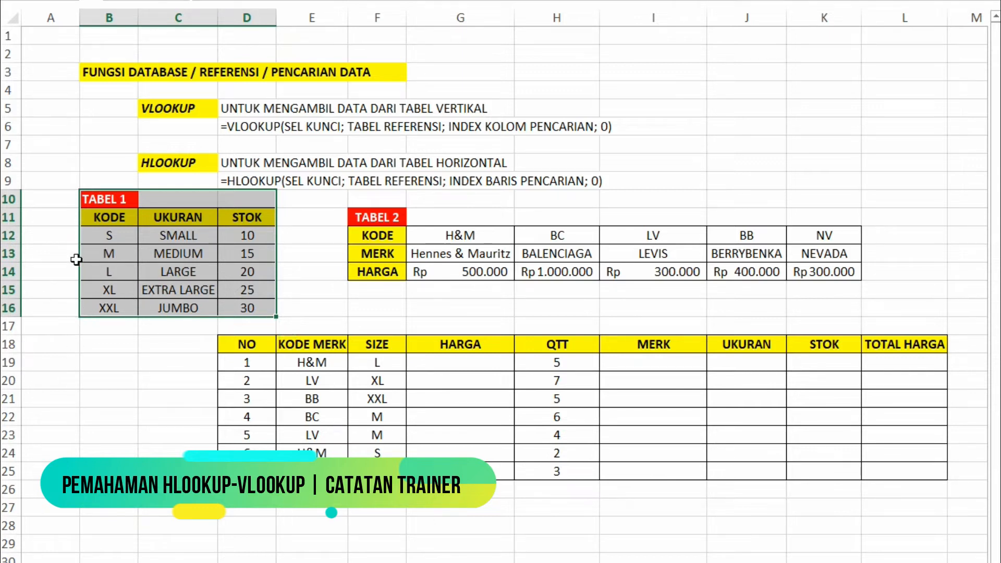
drag(115, 222, 115, 310)
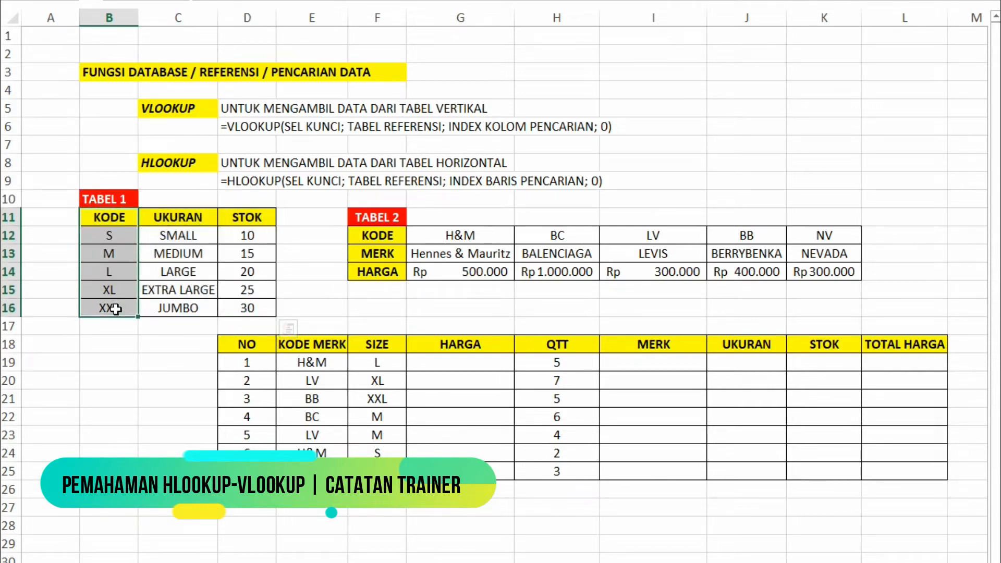
drag(115, 219, 125, 312)
click(126, 312)
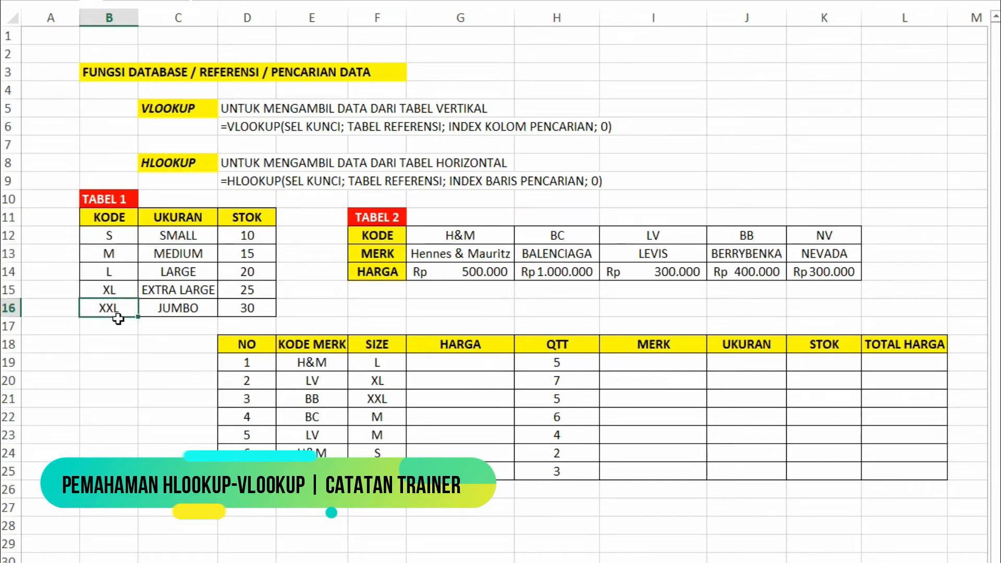
click(382, 347)
drag(382, 346, 378, 471)
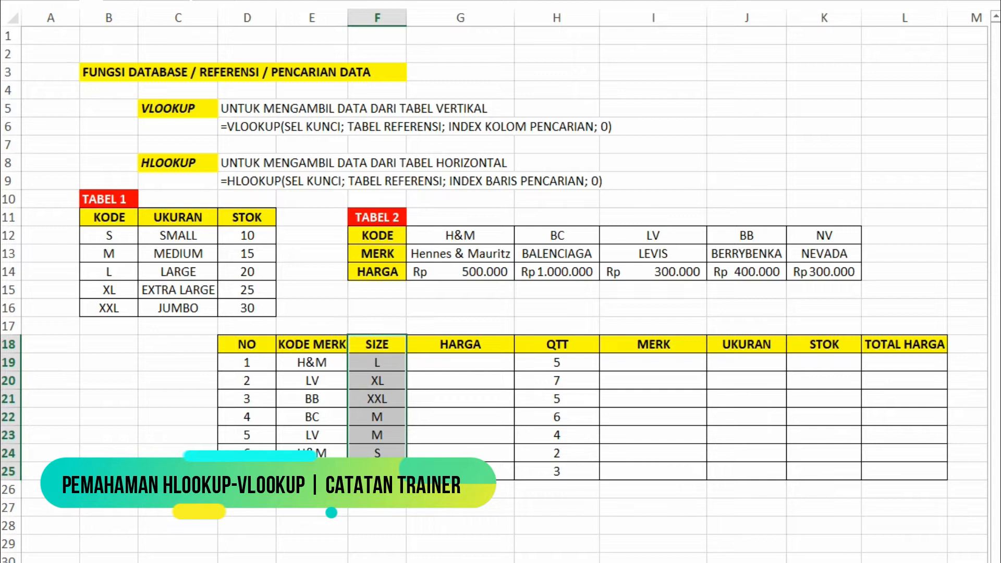
click(383, 360)
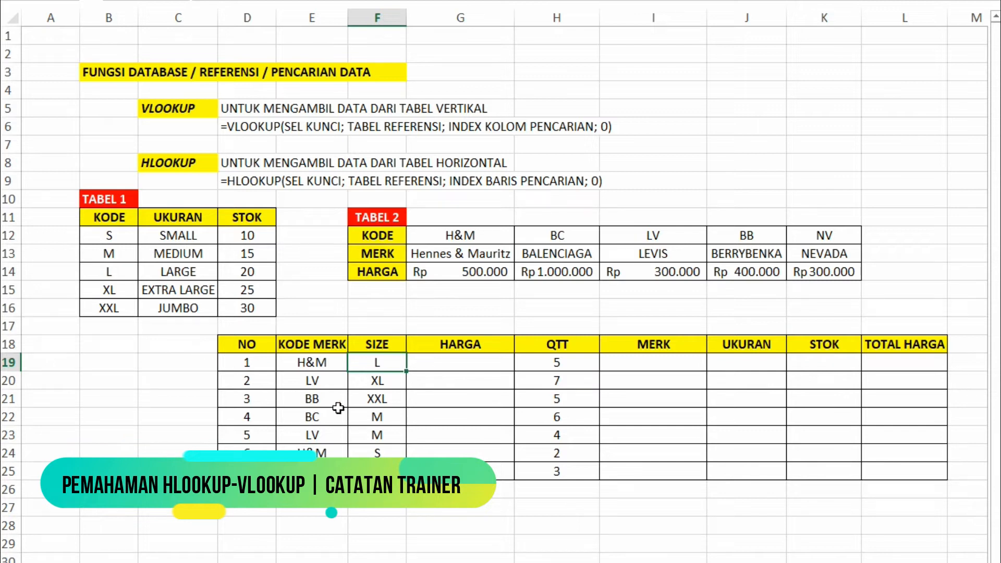
Start an HLOOKUP formula in the first HARGA cell, G19, with the brand code in E19 as the lookup value
click(470, 361)
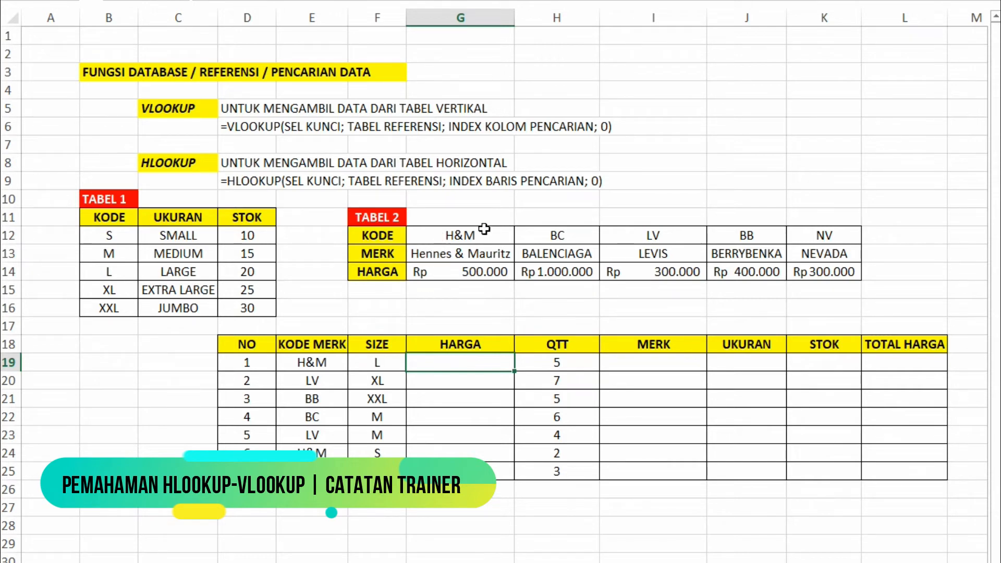
drag(445, 235, 448, 271)
drag(388, 272, 780, 272)
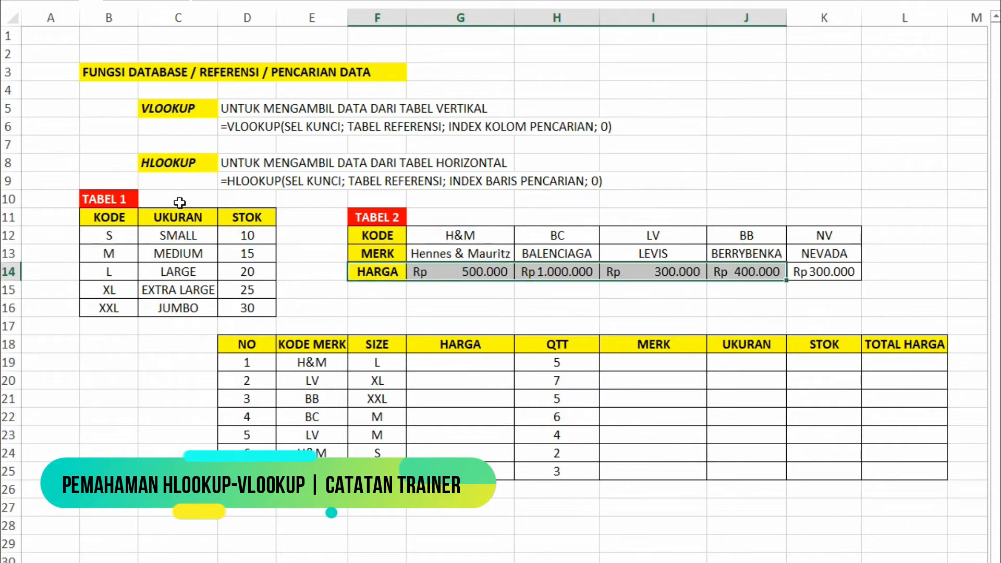
click(444, 361)
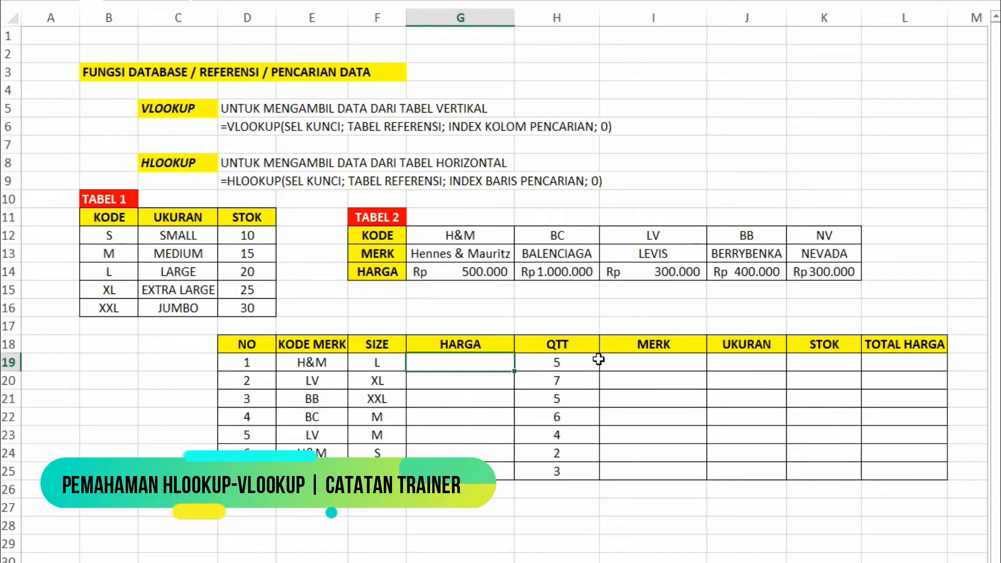
text(=HLO)
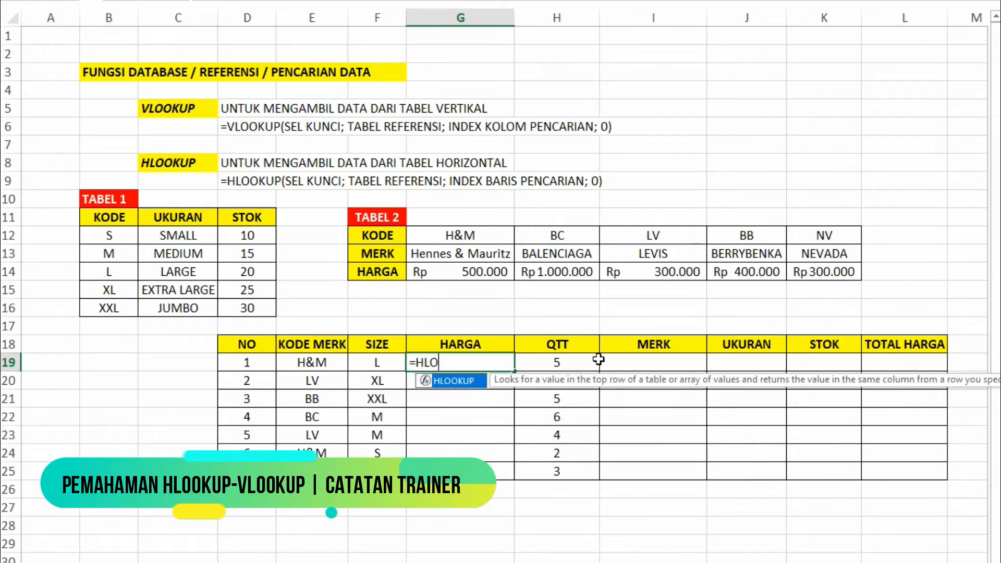
text(OKUP()
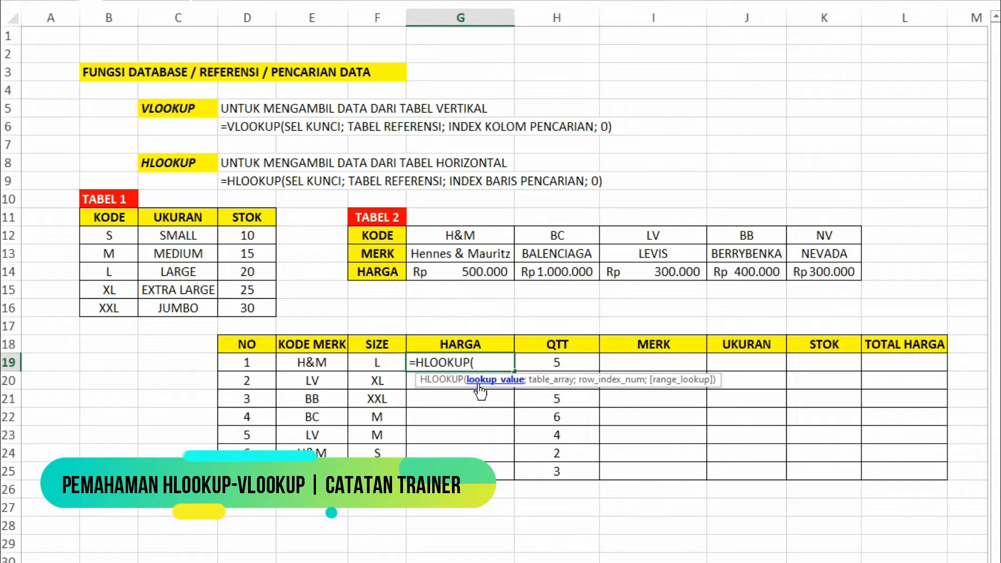
click(314, 364)
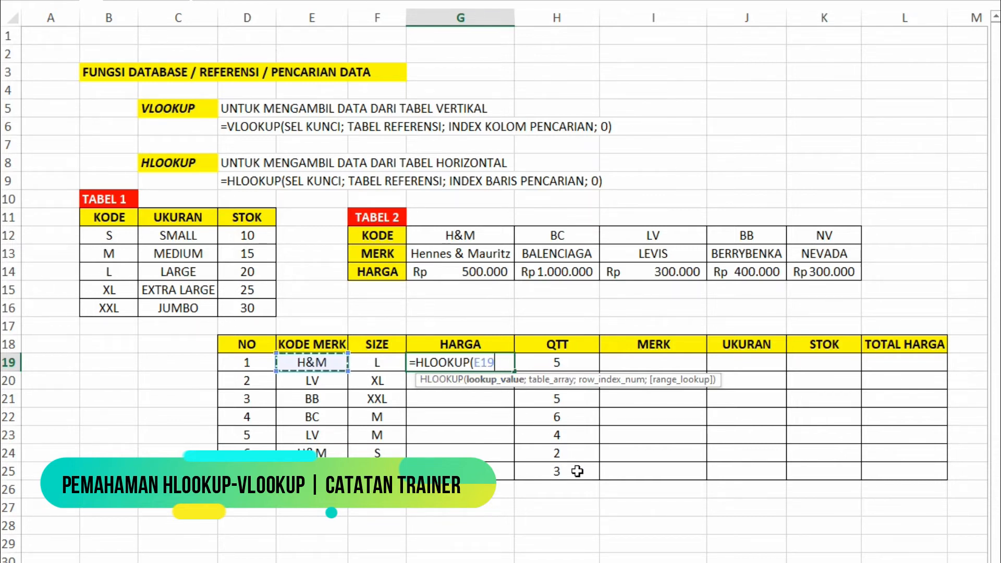
text(;)
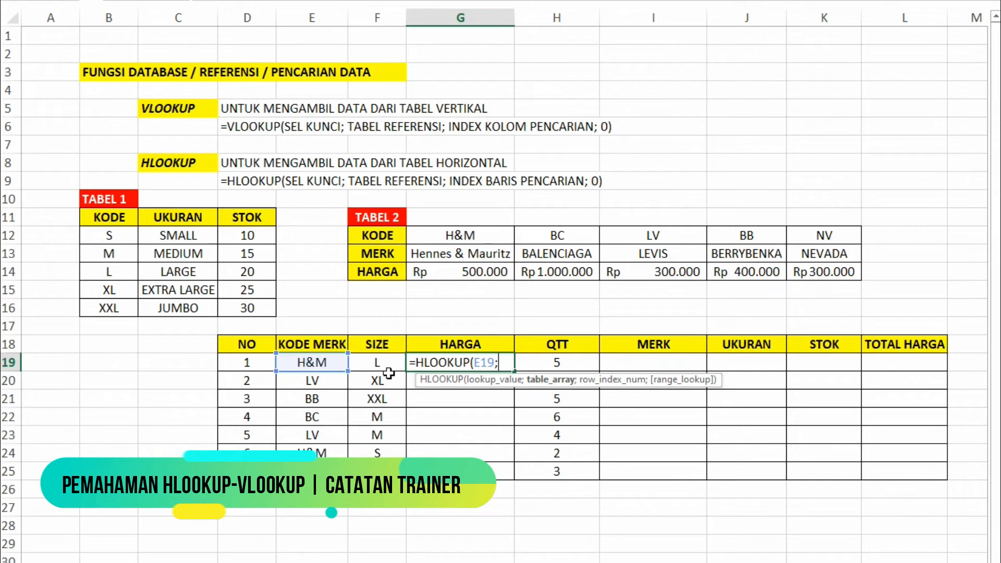
Add the TABEL 2 data as the absolute range $G$12:$K$14 and row index 3 to the HLOOKUP formula
click(434, 234)
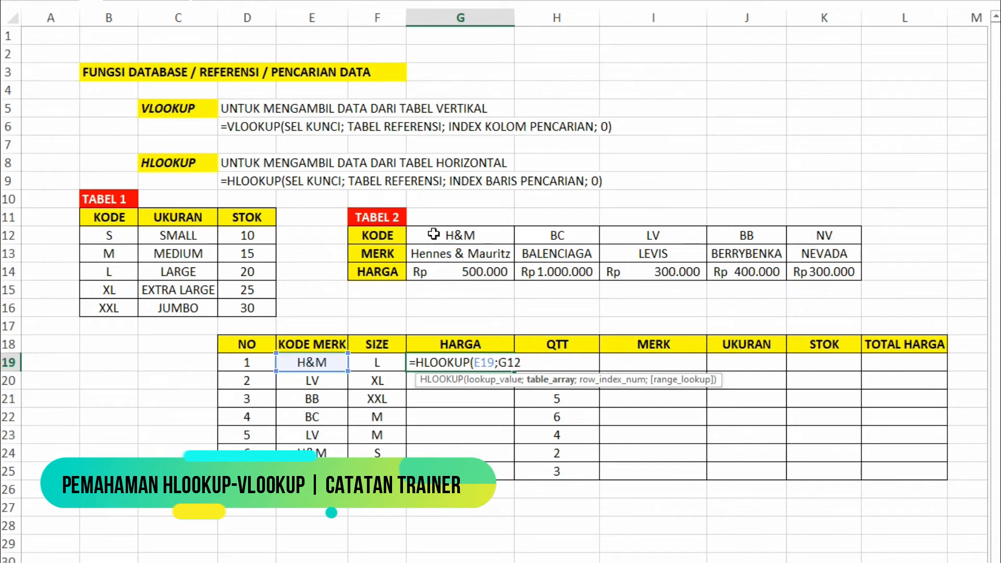
drag(433, 238, 827, 256)
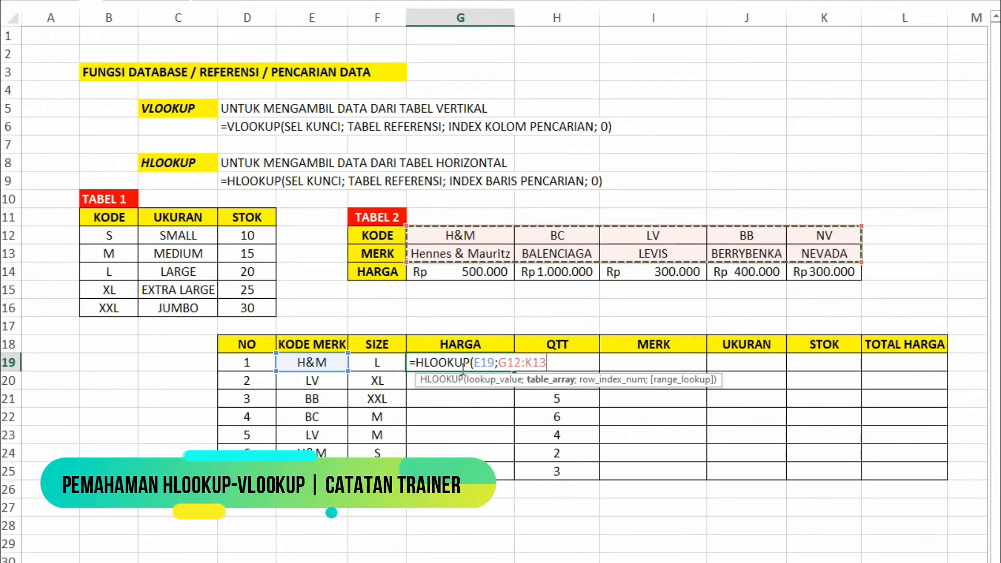
drag(429, 235, 687, 275)
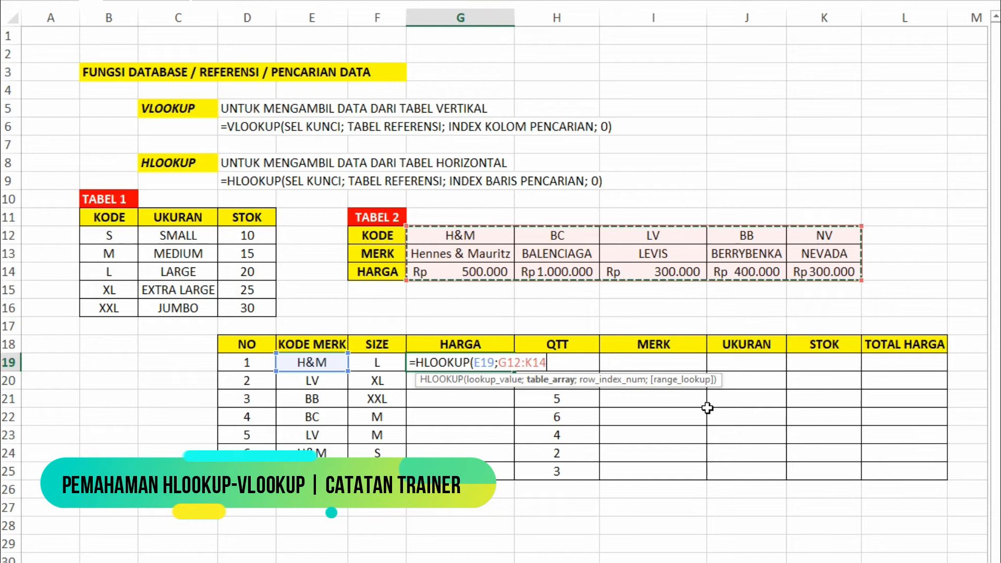
key(F4)
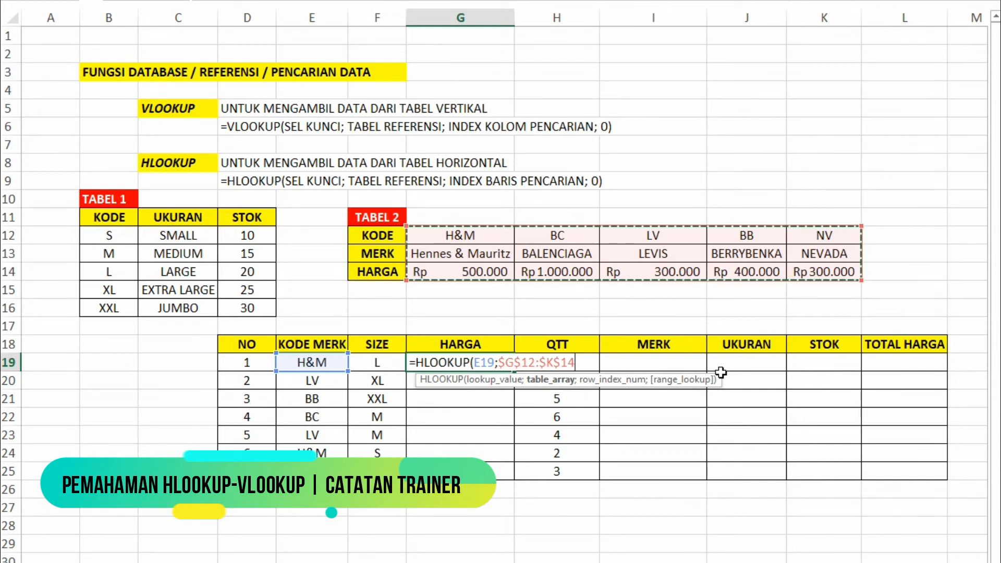
text(;3)
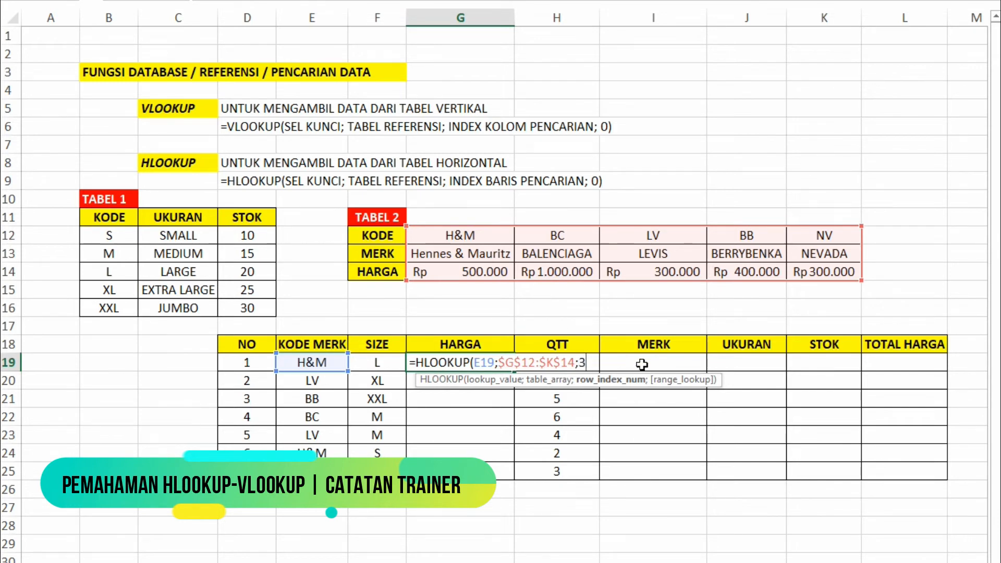
text(;)
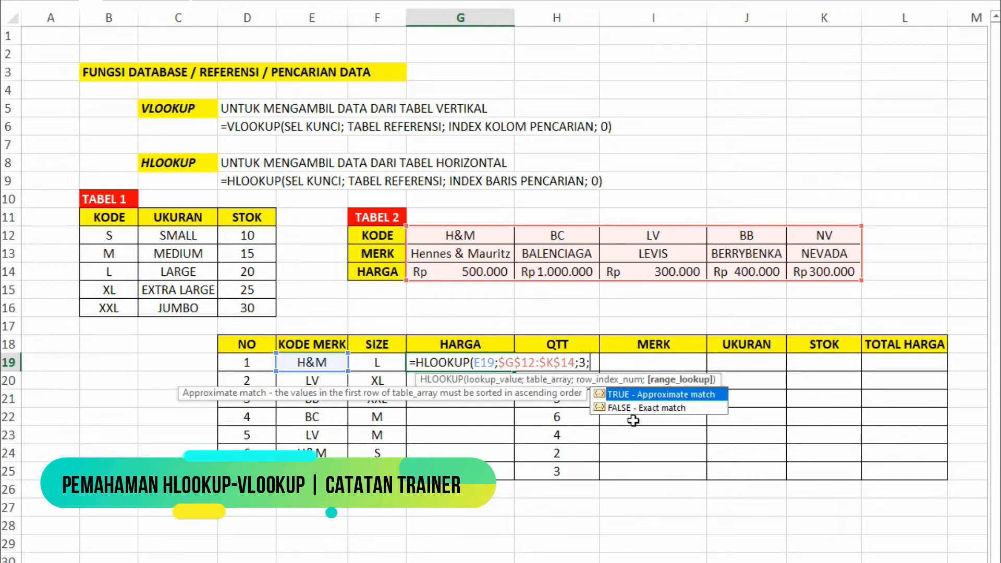
double_click(621, 409)
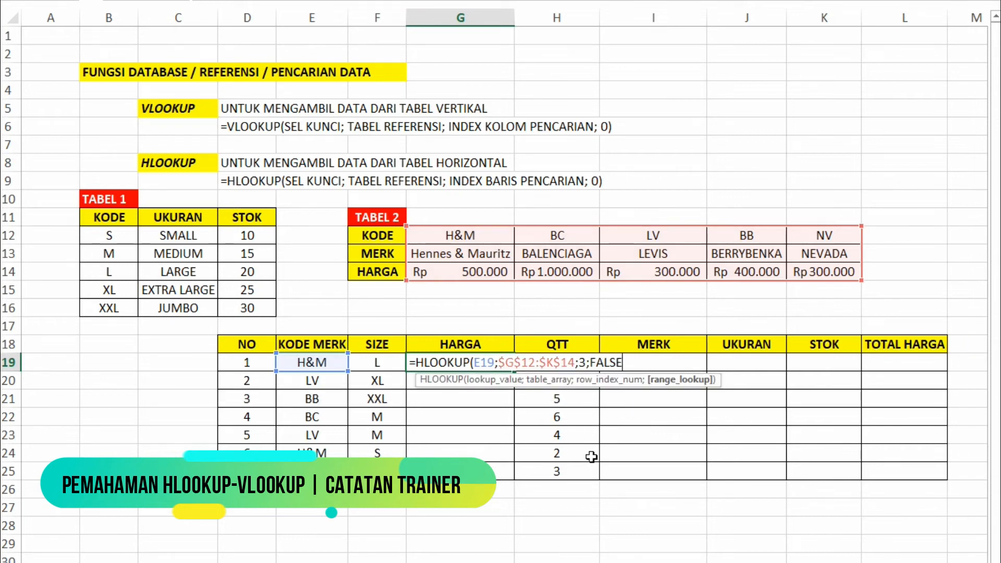
key(BackSpace)
key(BackSpace)
key(BackSpace)
key(BackSpace)
key(BackSpace)
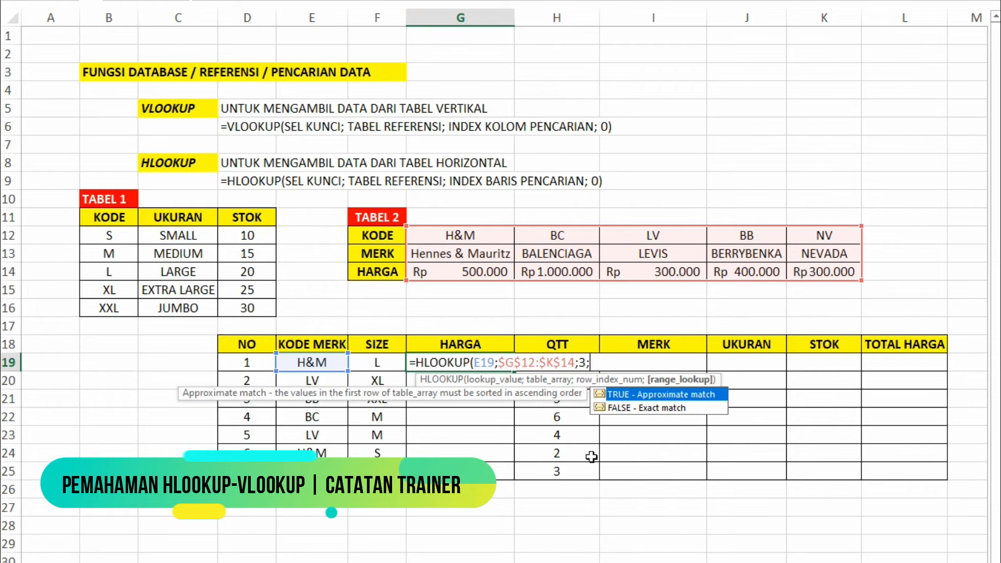
Complete the G19 HLOOKUP formula with range lookup 0 and fill it down the HARGA column to G25
text(0))
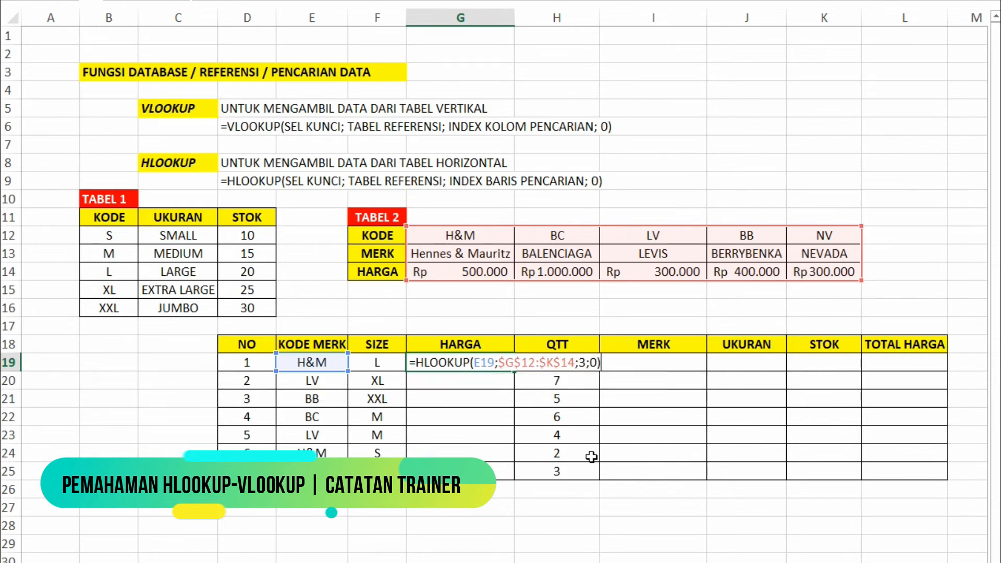
key(Return)
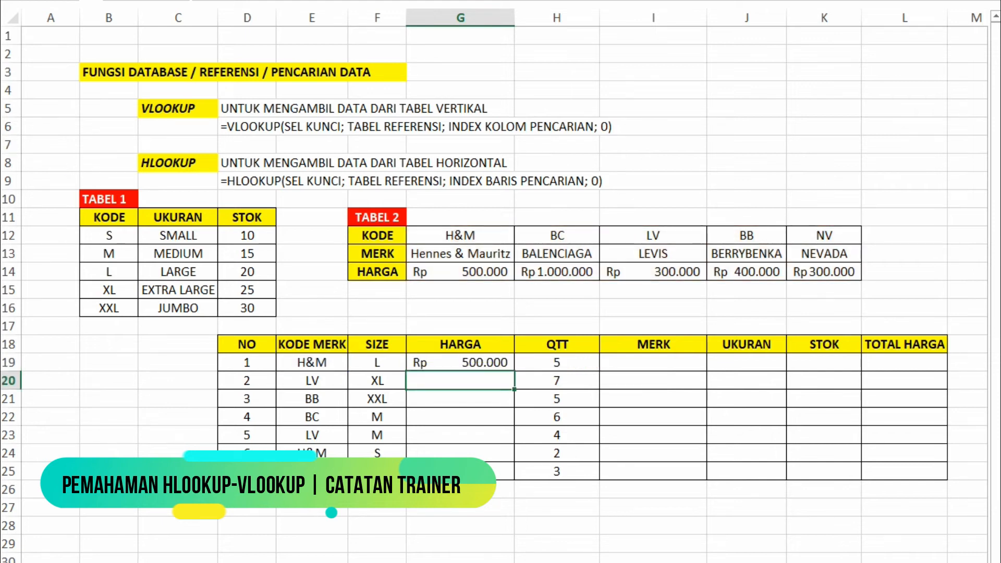
click(475, 362)
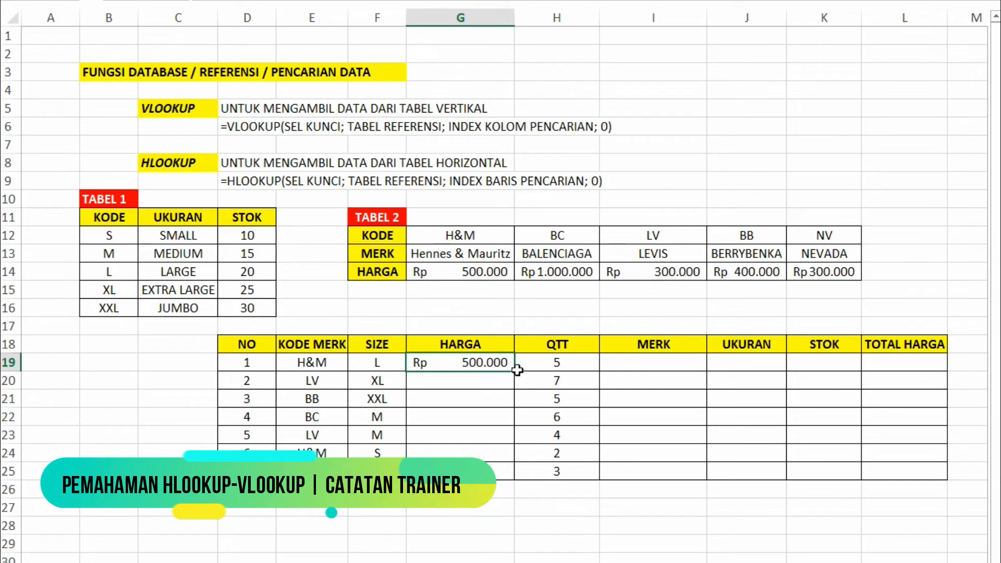
drag(514, 371, 483, 515)
click(488, 507)
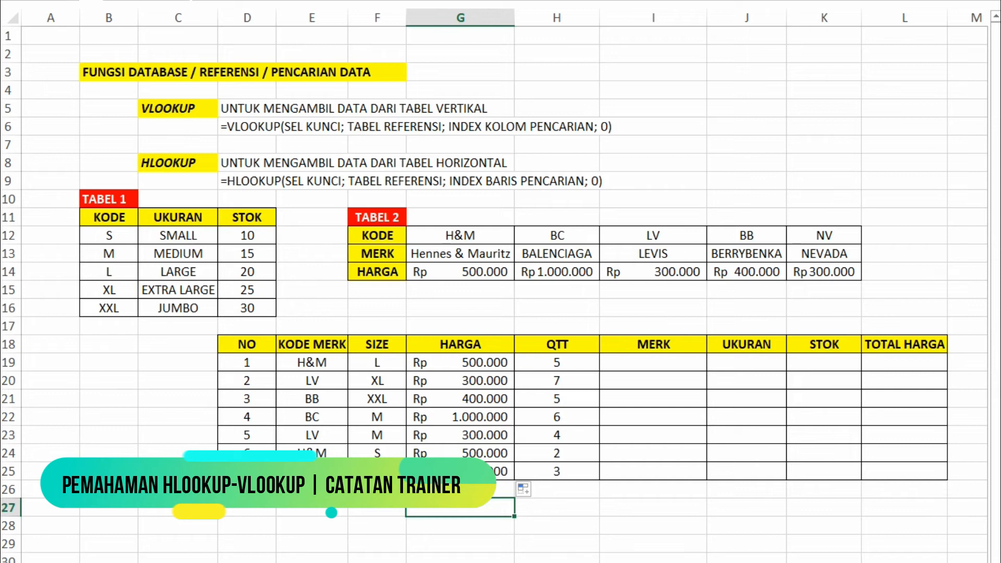
Start an HLOOKUP formula in the first MERK cell, I19, with the brand code in E19 as the lookup value
click(651, 369)
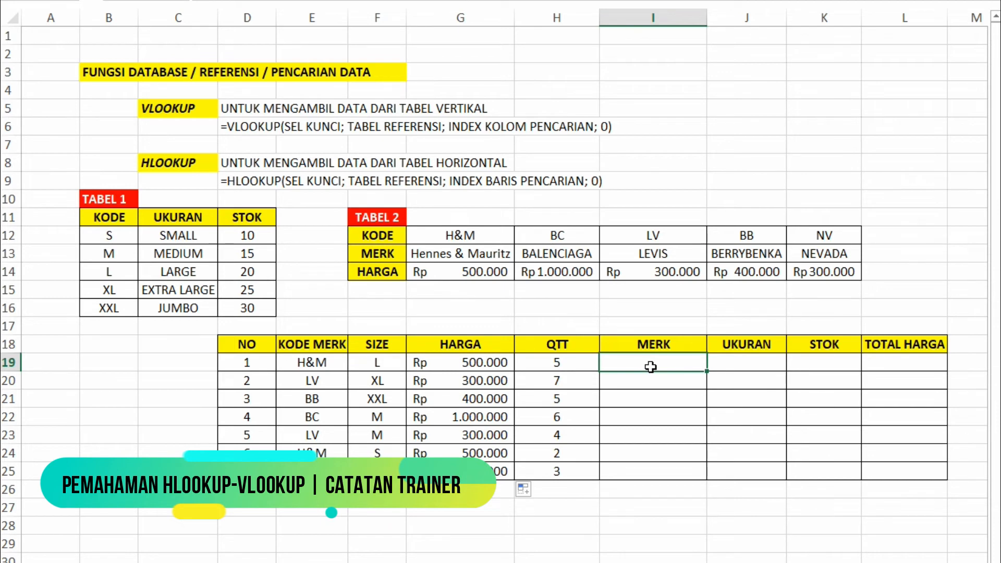
text(=HL)
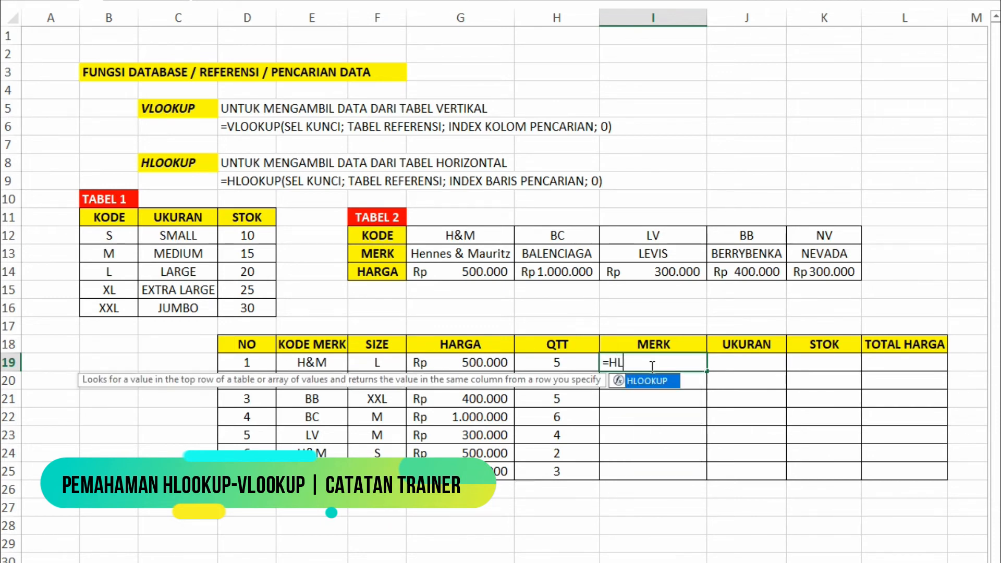
text(OOKUP()
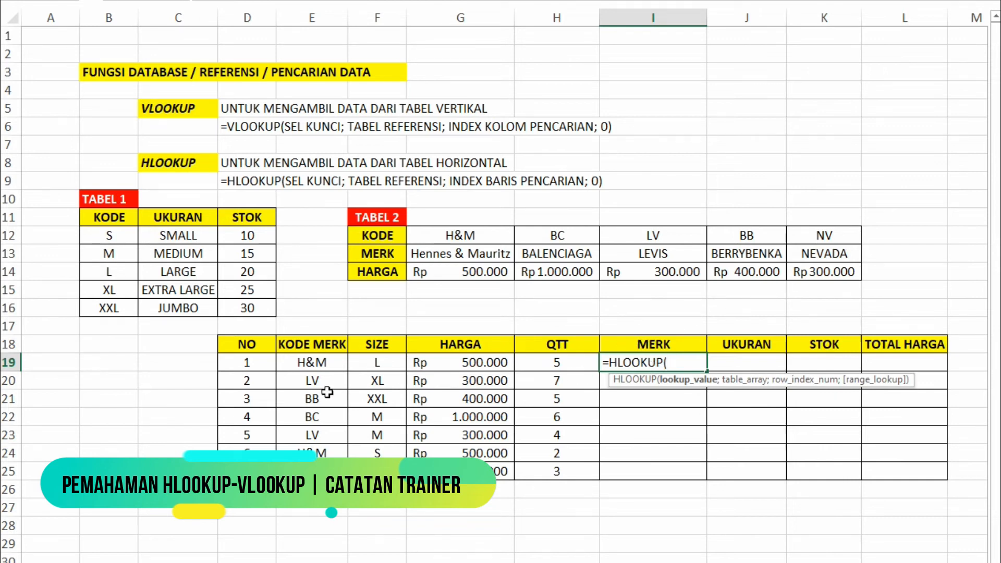
click(296, 365)
text(;)
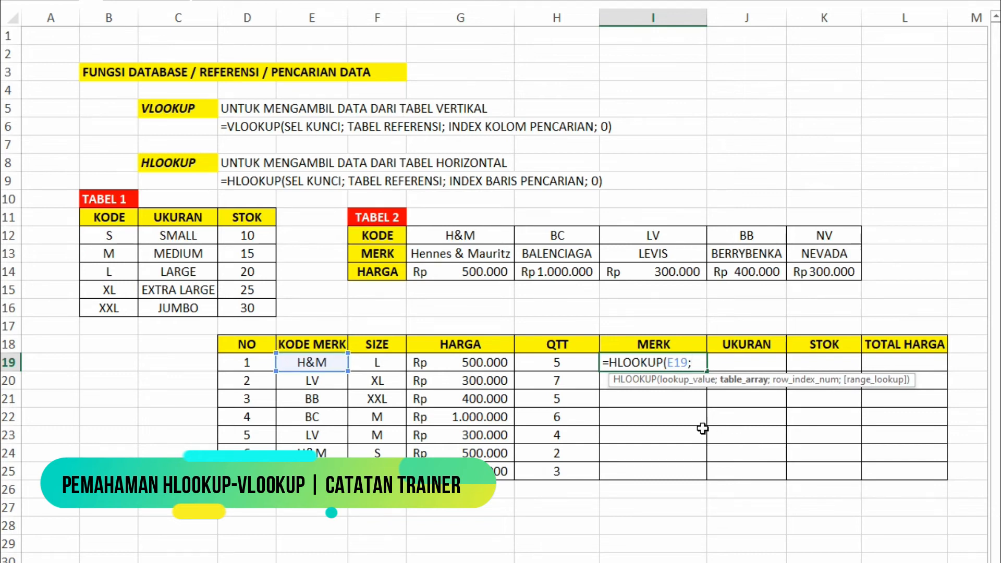
Complete the MERK formula with the absolute TABEL 2 range $G$12:$K$13, row index 2 and range lookup 0
drag(441, 234, 828, 248)
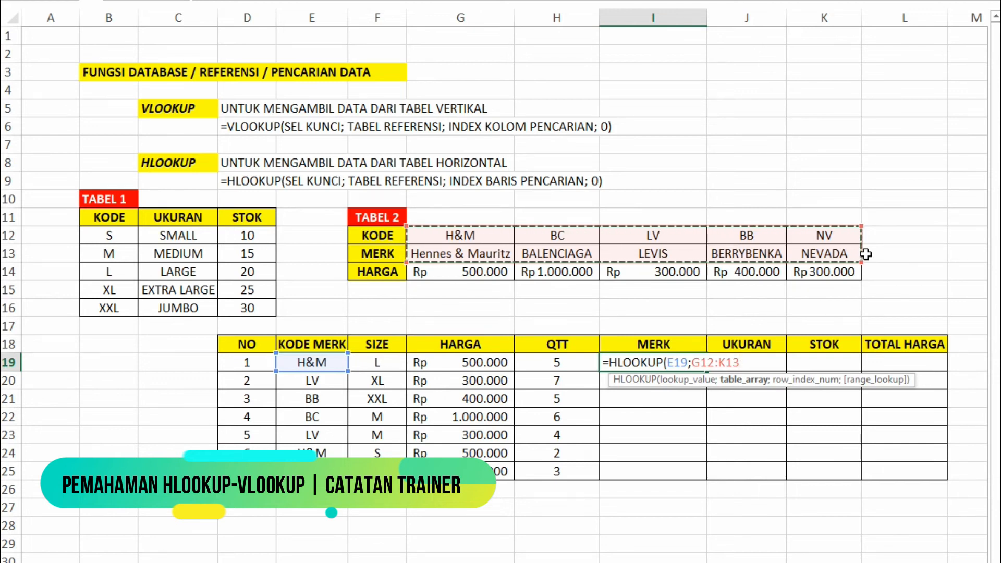
key(F4)
text(;2)
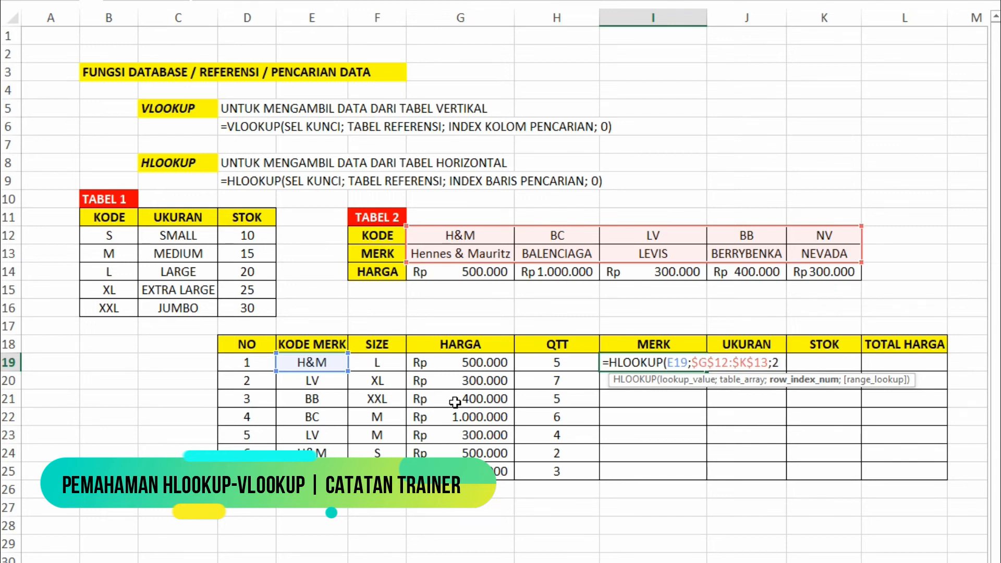
text(;)
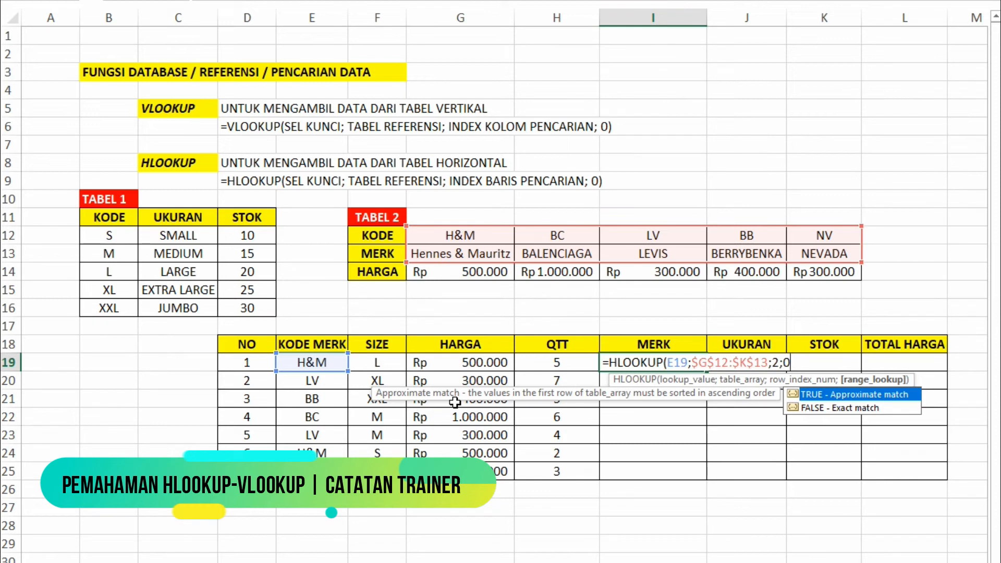
text(0))
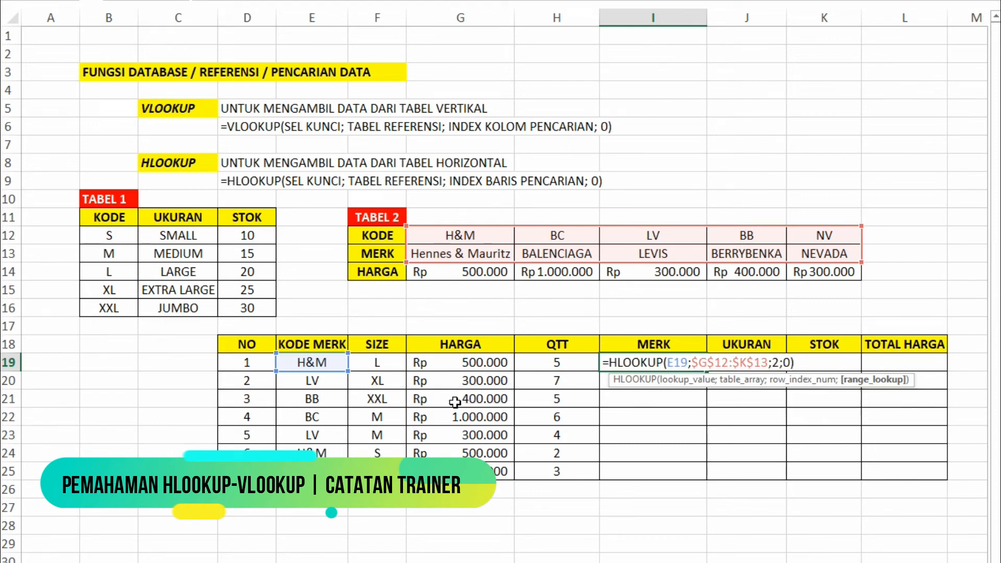
key(Return)
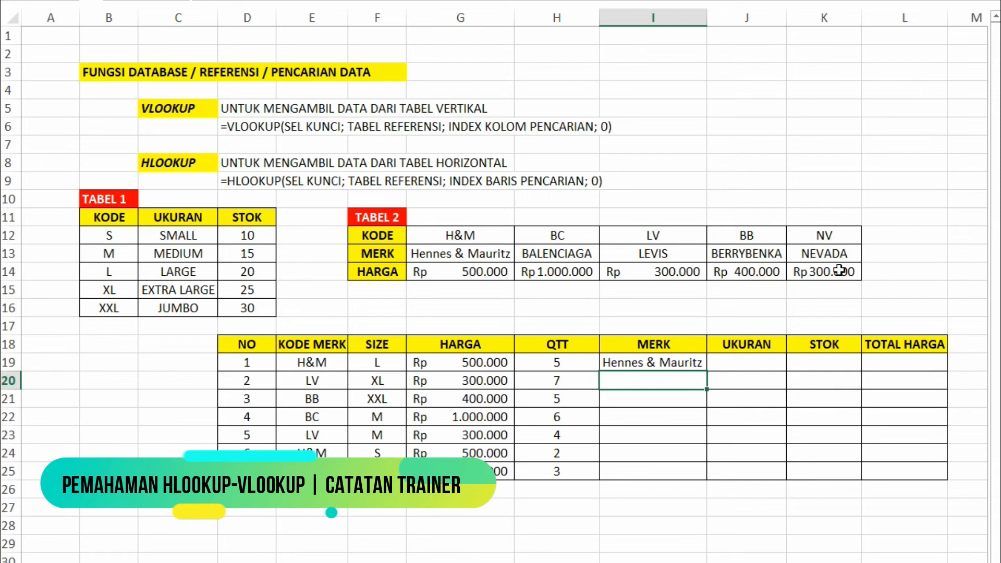
Fill the HLOOKUP formula in I19 down the MERK column to I25
click(656, 362)
drag(707, 371, 706, 478)
click(659, 522)
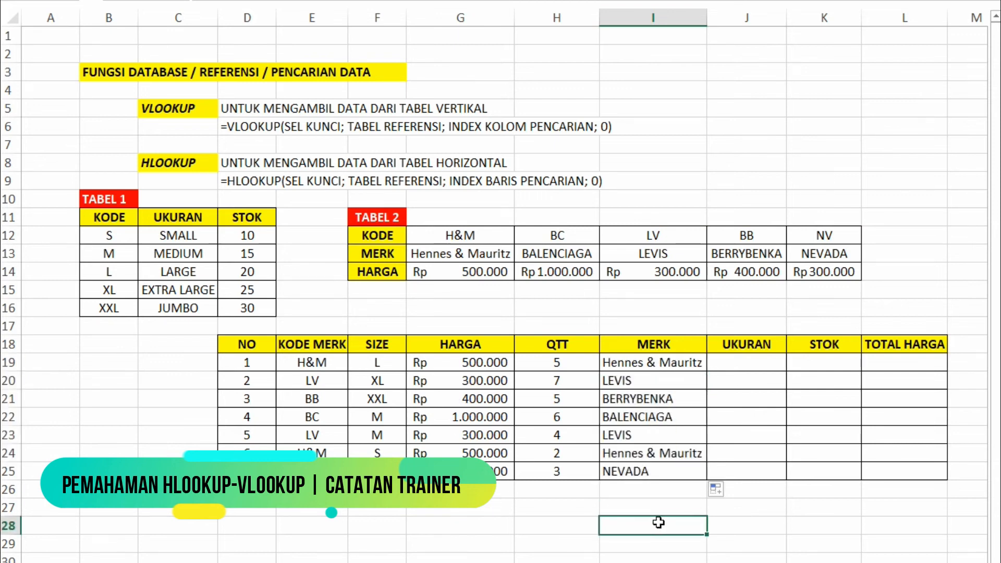
Start a VLOOKUP formula in the first UKURAN cell, J19, with the size code in F19 as the lookup value
click(736, 365)
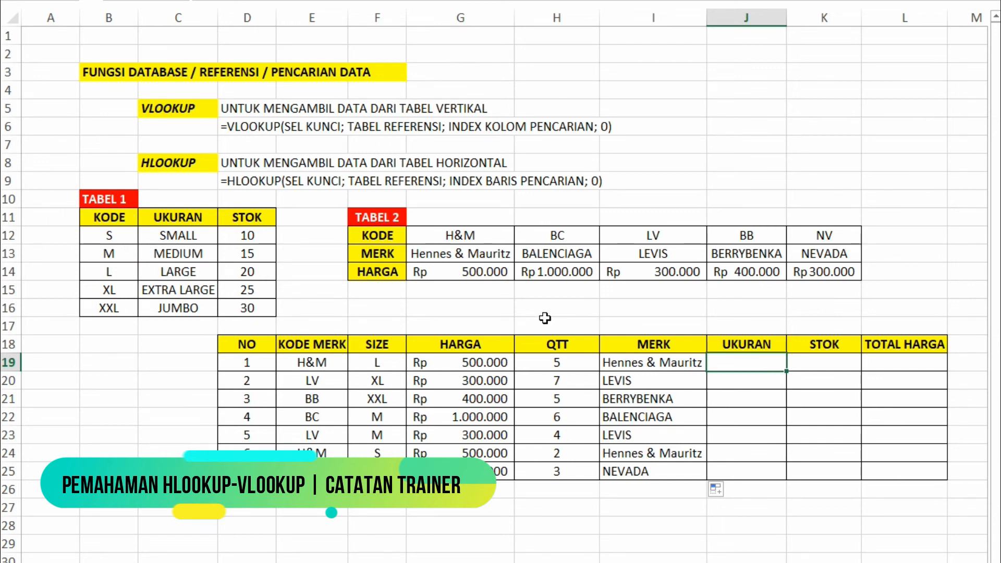
text(=V)
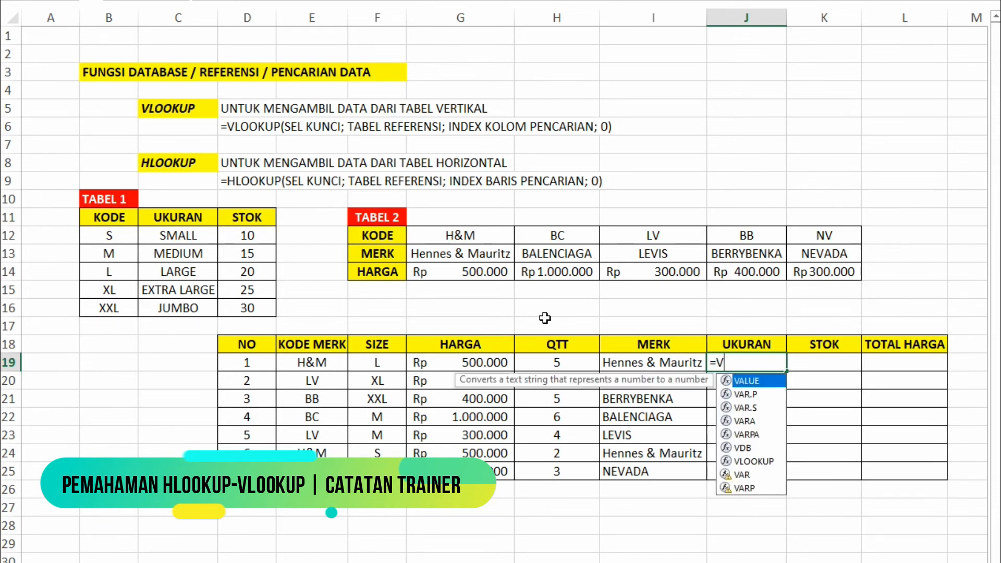
text(LOOKUP()
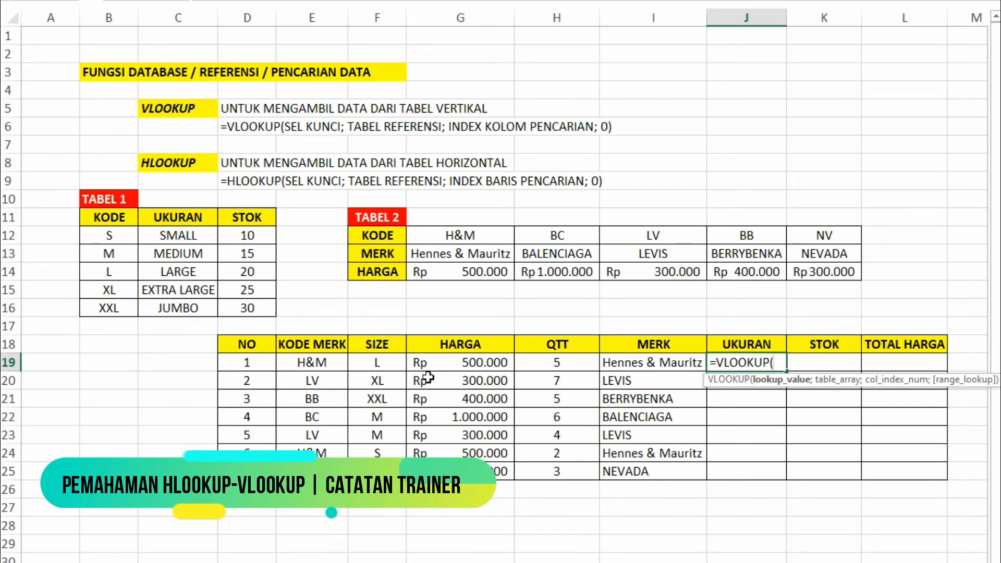
click(385, 363)
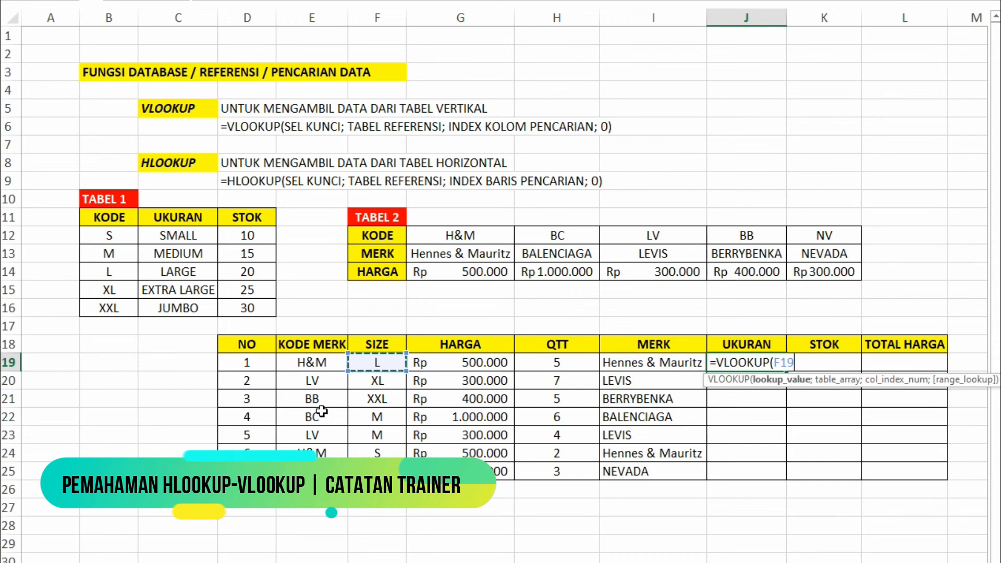
text(;)
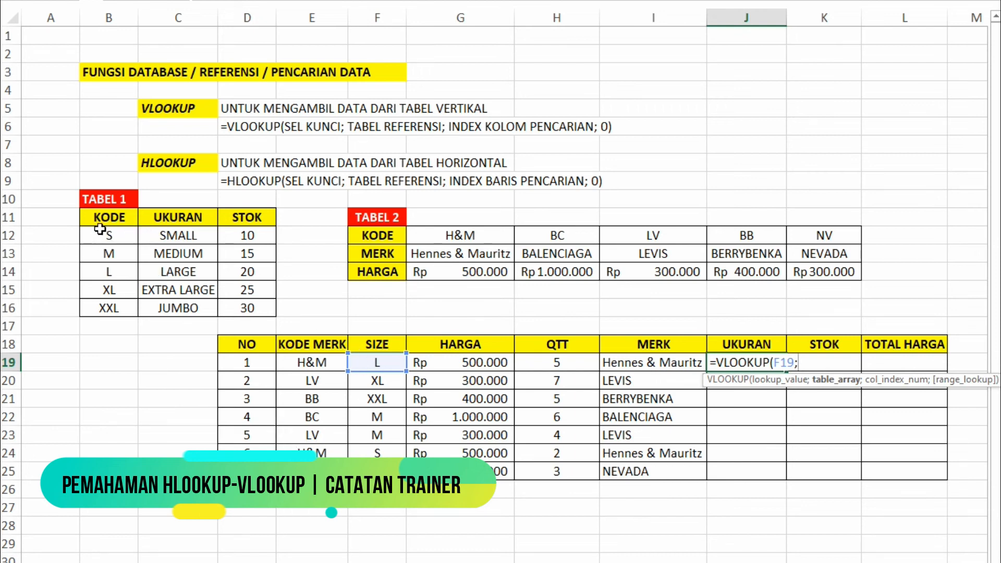
Complete the UKURAN formula with the absolute TABEL 1 range $B$12:$C$16, column index 2 and range lookup 0
click(122, 241)
drag(122, 241, 183, 311)
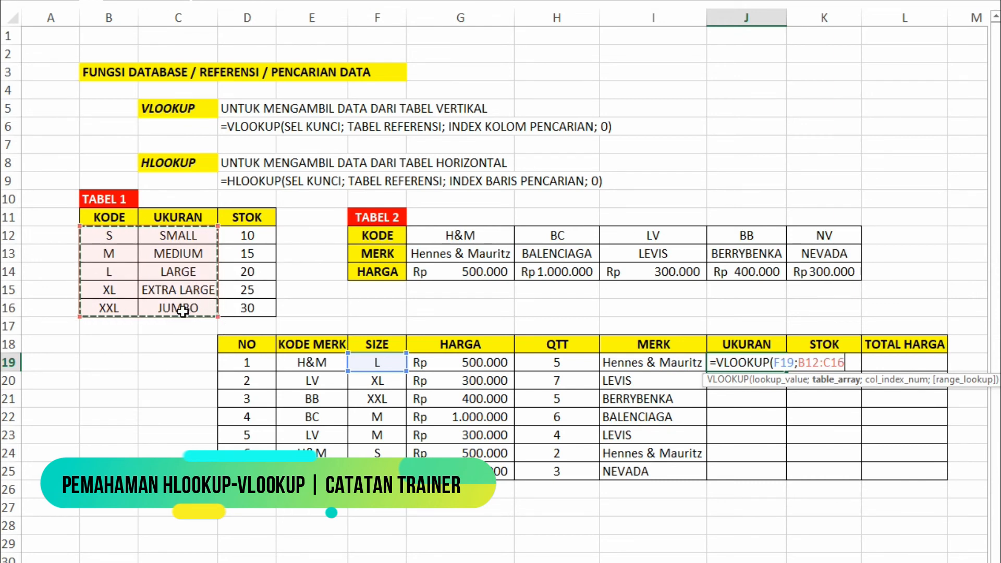
key(F4)
text(;)
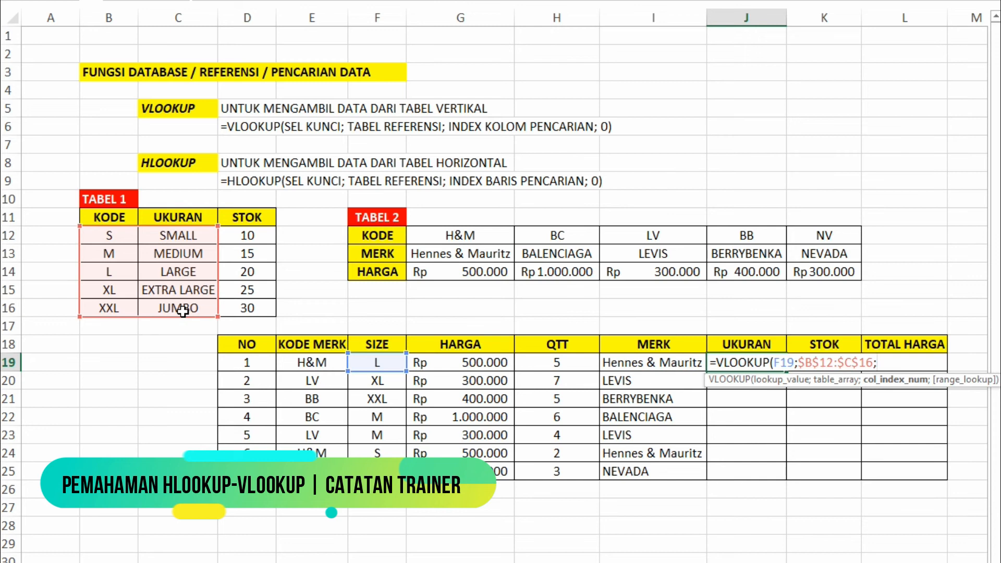
text(2;)
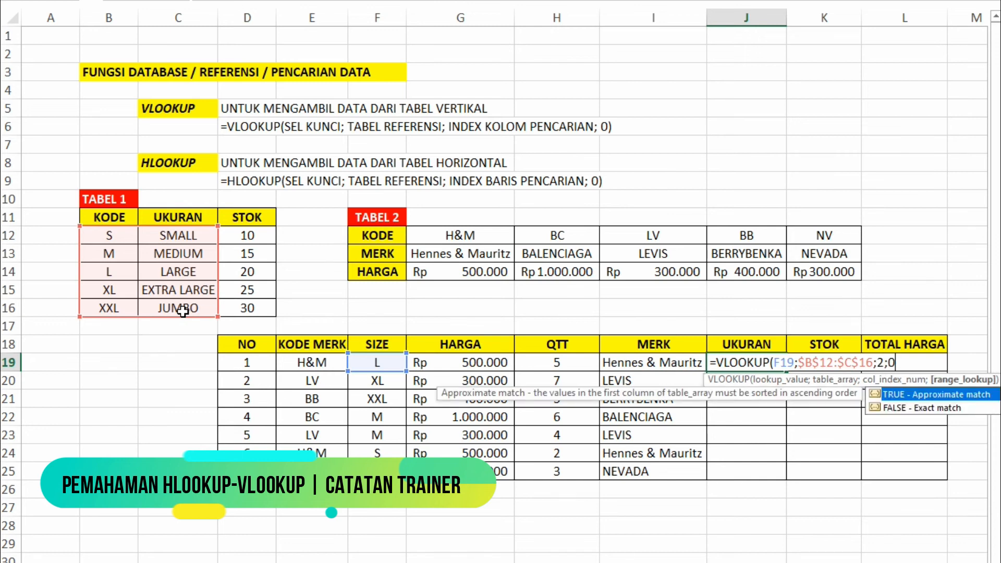
text(0))
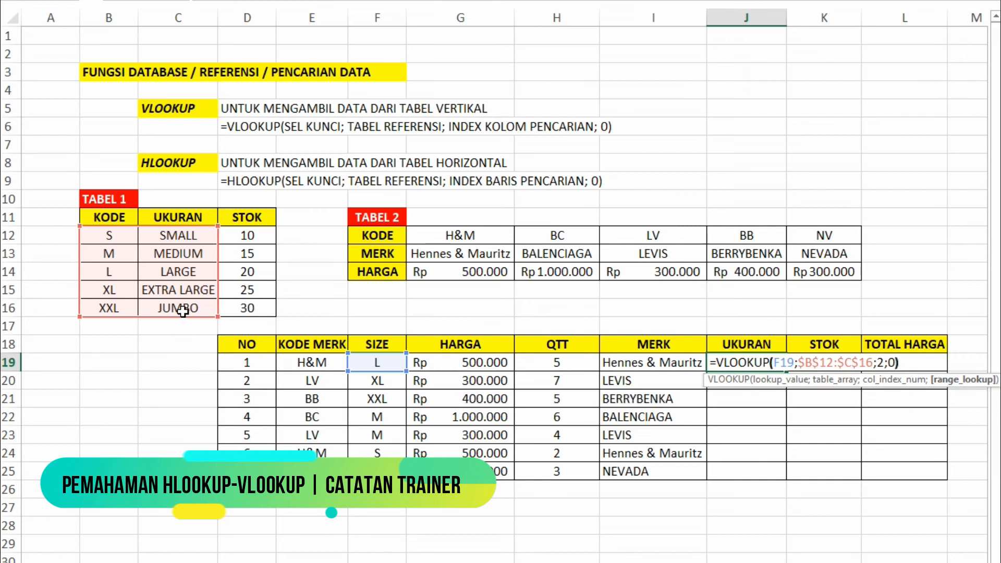
key(Return)
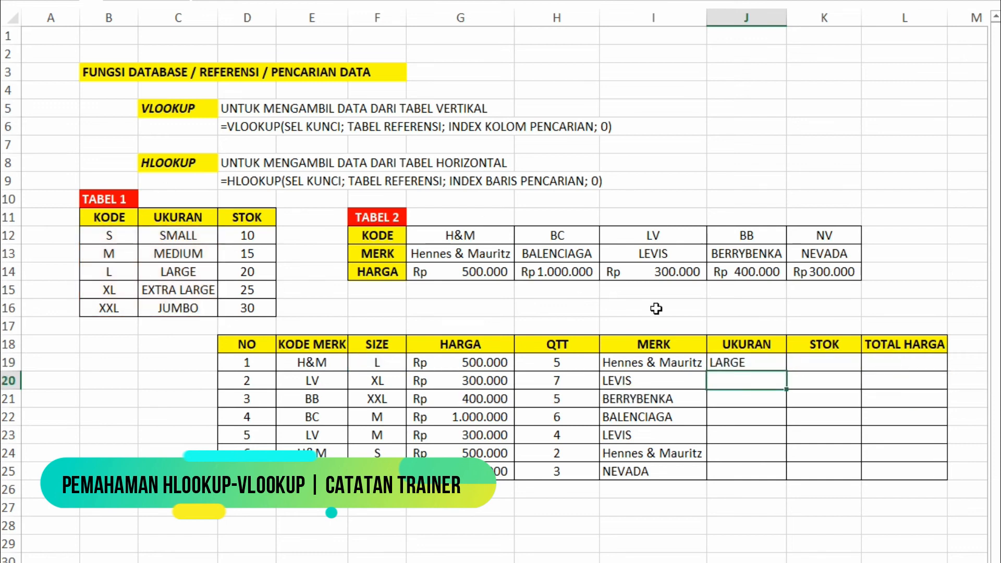
Fill the VLOOKUP formula in J19 down the UKURAN column to J25
click(769, 364)
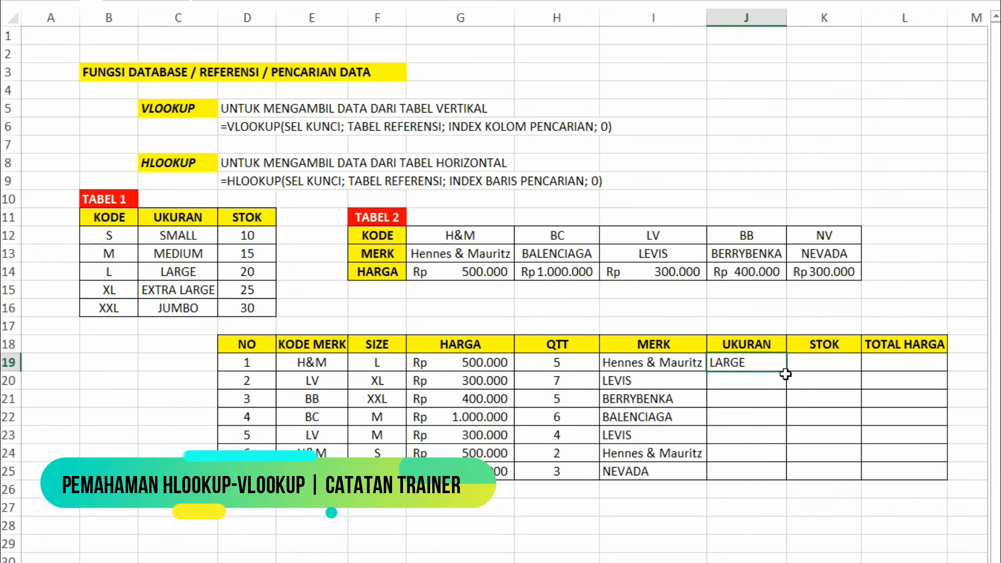
drag(787, 372, 767, 479)
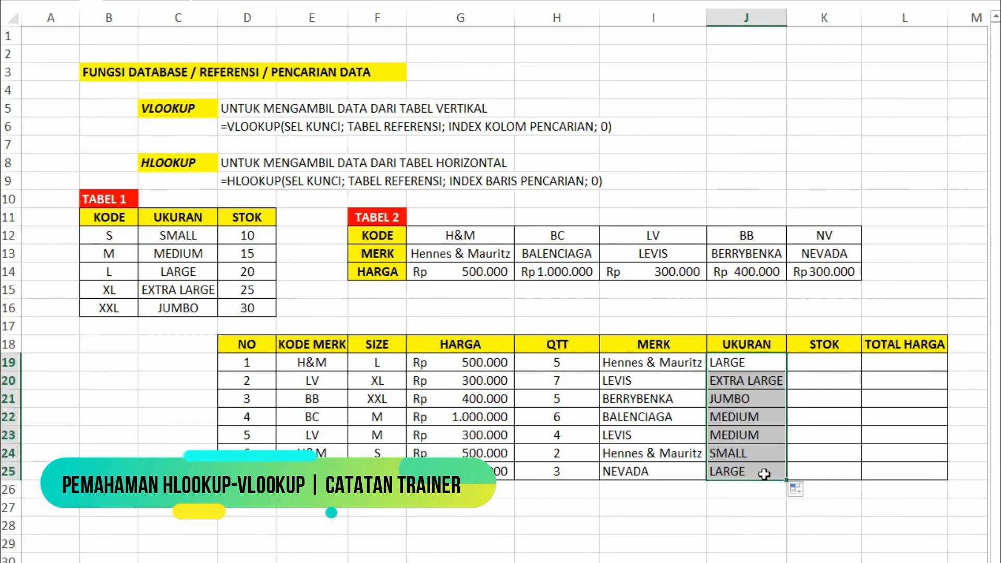
drag(705, 508, 700, 530)
click(697, 529)
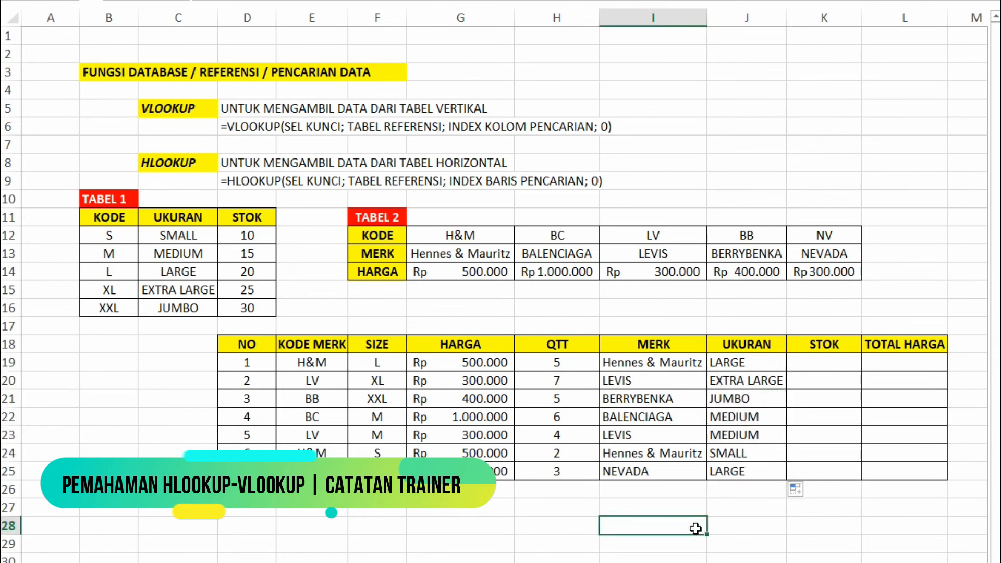
Start a VLOOKUP formula in the first STOK cell, K19, with the size code in F19 as the lookup value
click(845, 364)
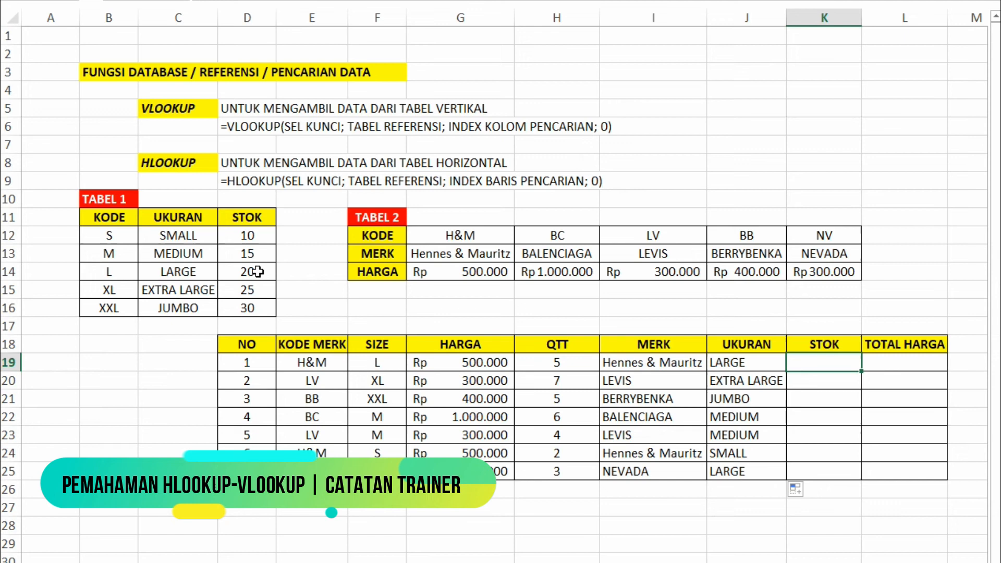
text(=VLOO)
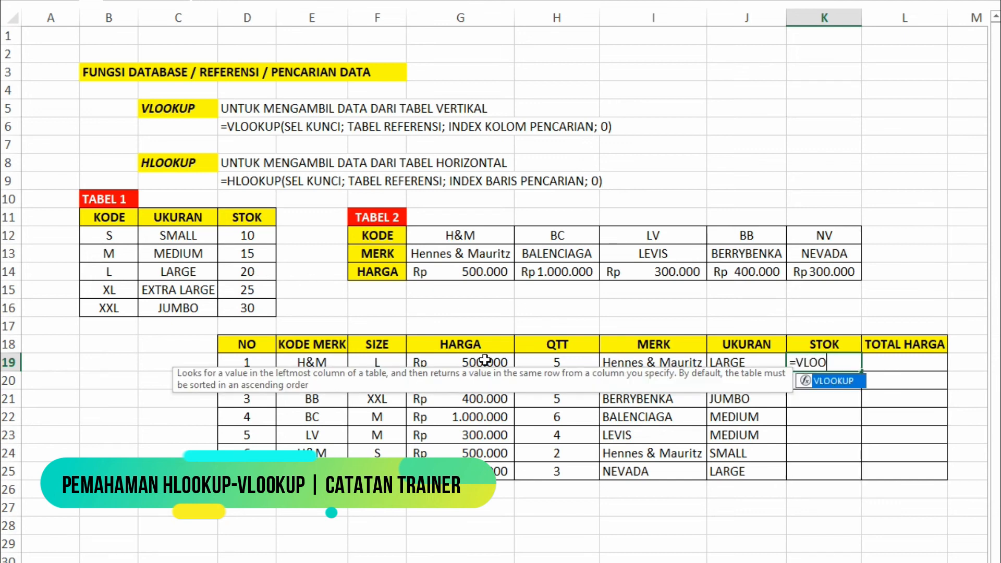
text(KUP()
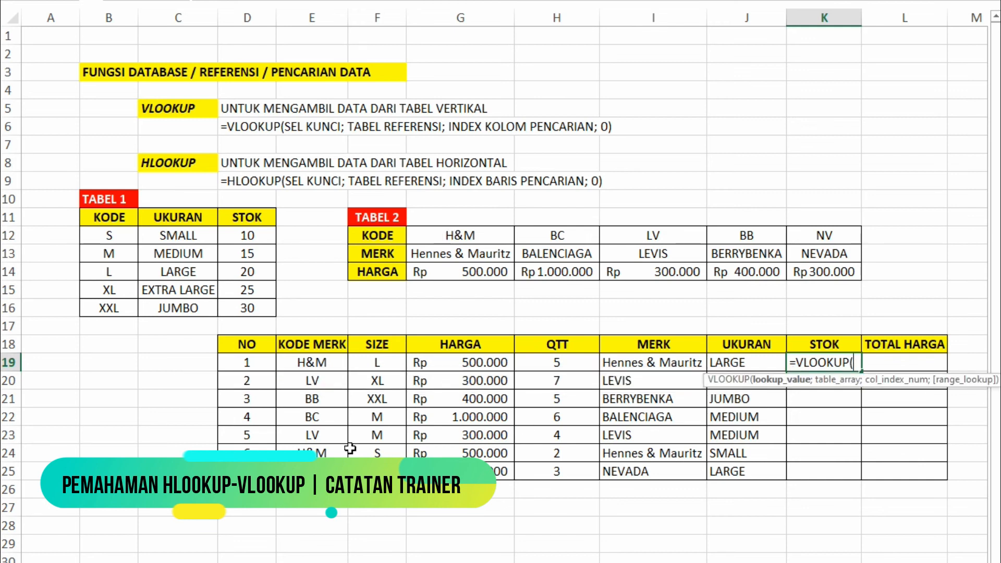
click(380, 358)
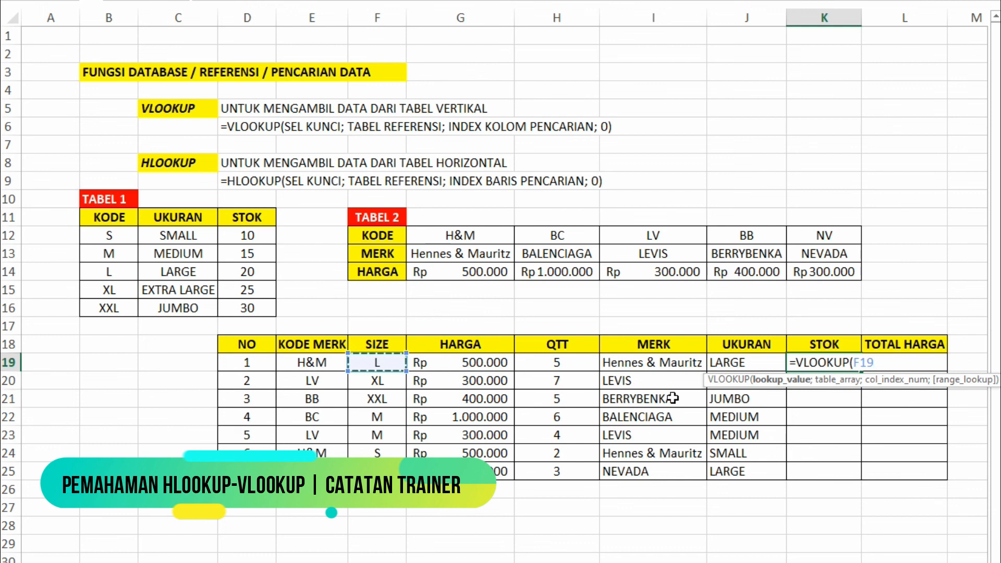
text(;)
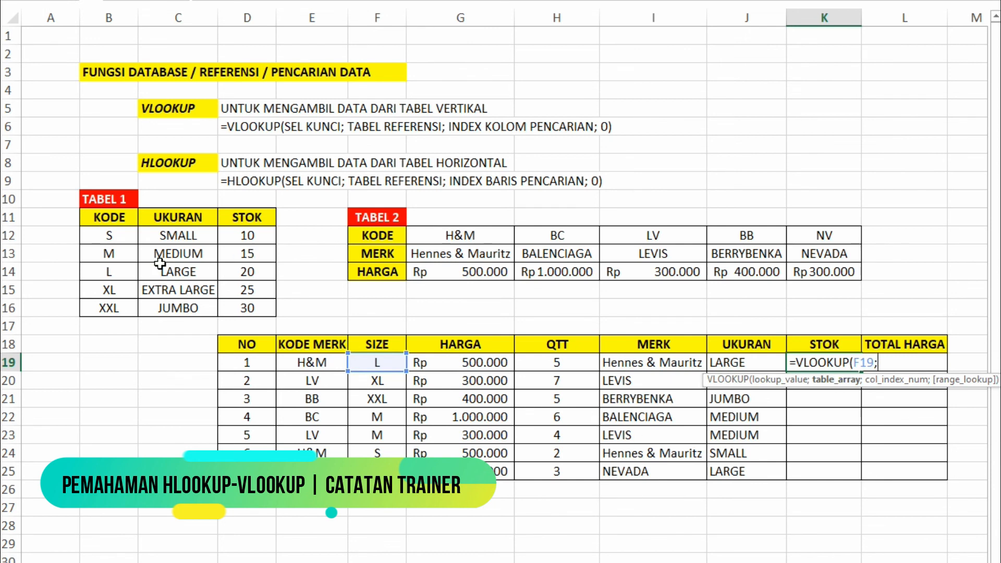
Complete the STOK formula in K19 with the absolute range $B$12:$D$16, column index 3 and range lookup 0, and fill it down to K25
drag(104, 235, 242, 308)
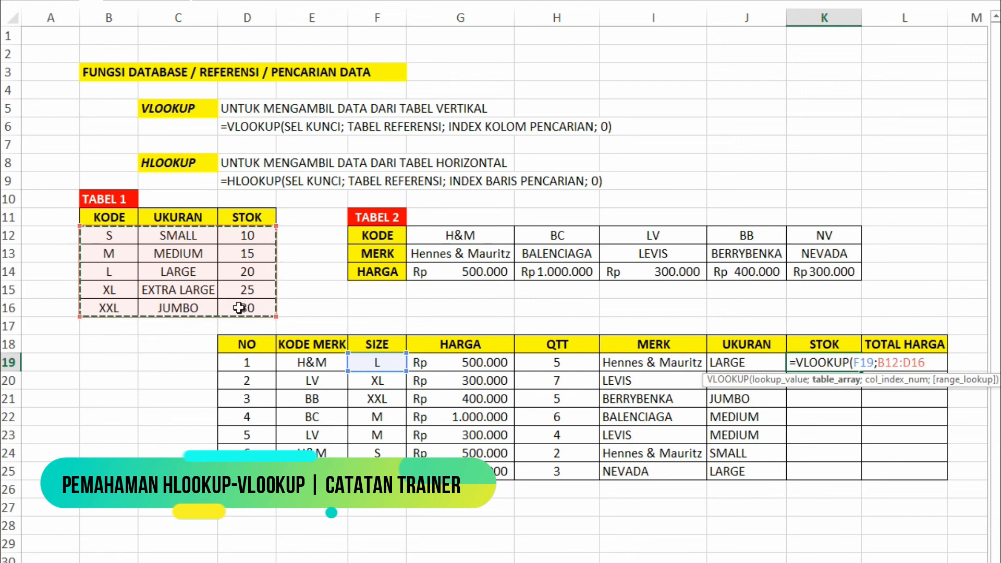
key(F4)
text(;3)
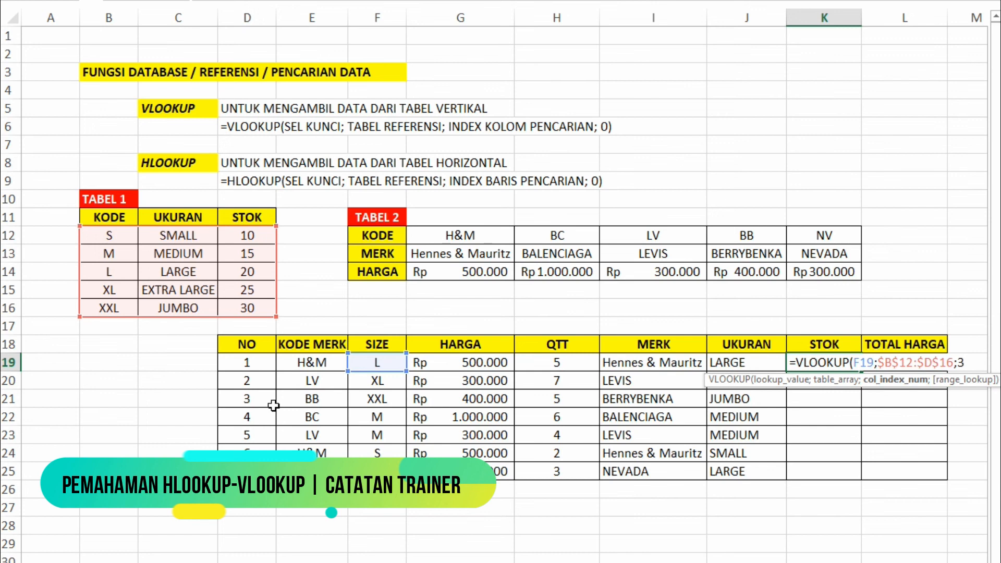
text(;)
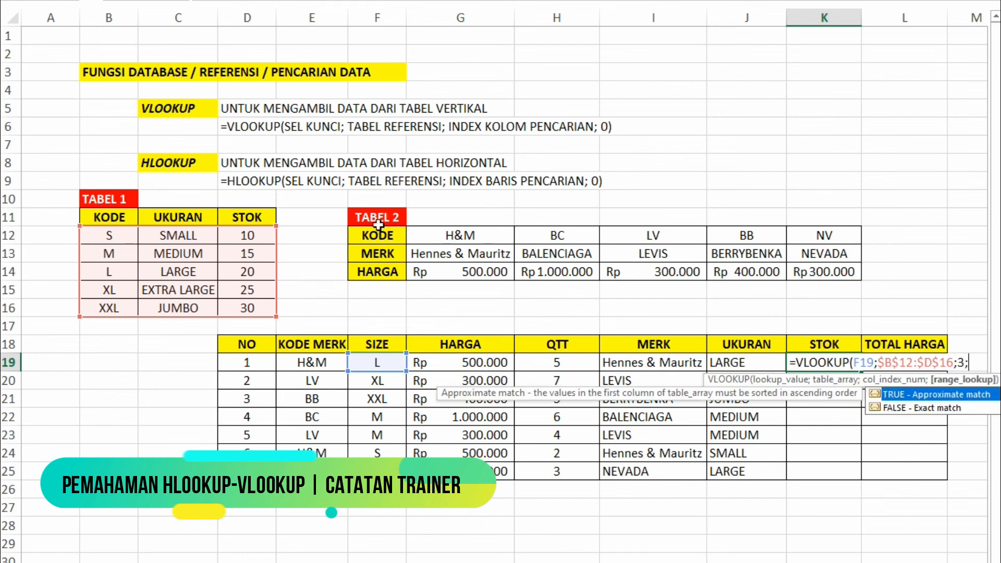
text(0))
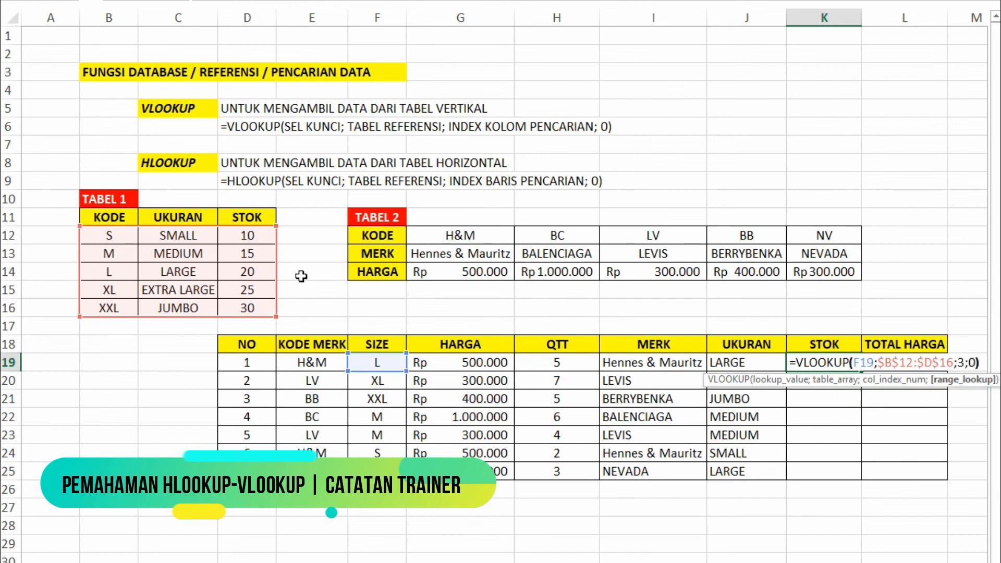
key(Return)
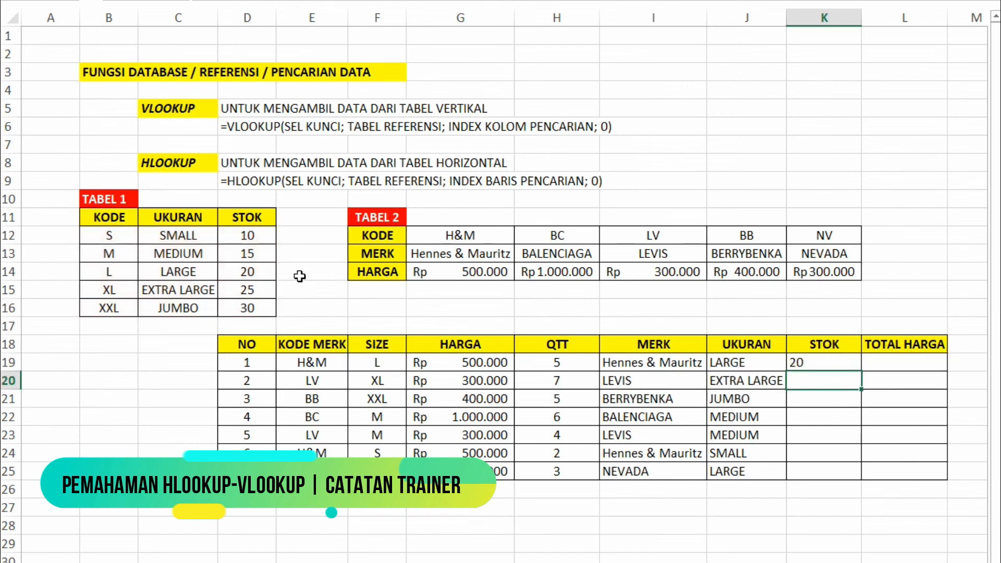
click(858, 368)
drag(861, 371, 834, 476)
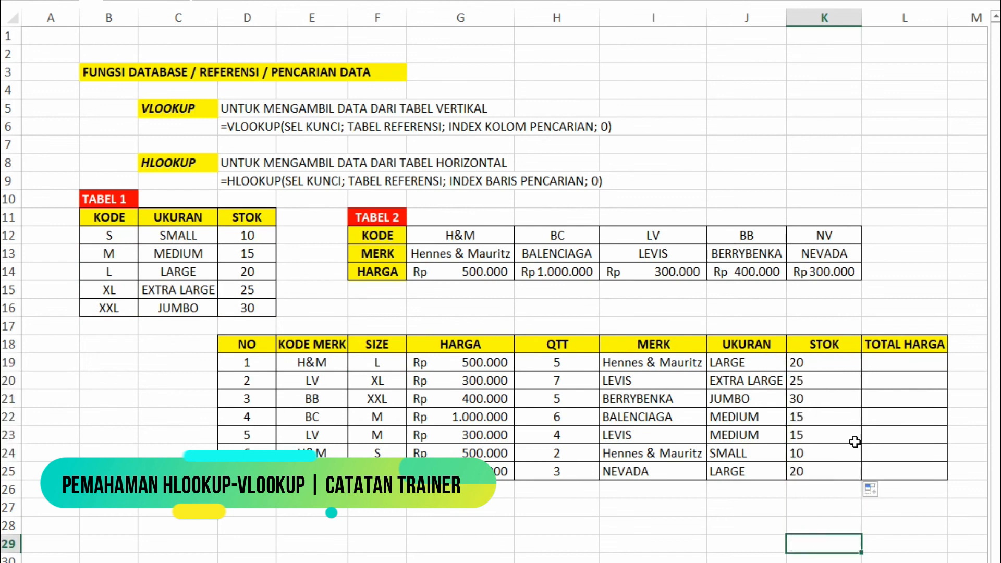
Calculate TOTAL HARGA in L19 as HARGA times QTT with =G19*H19 and fill the formula down to L25
click(898, 362)
text(=)
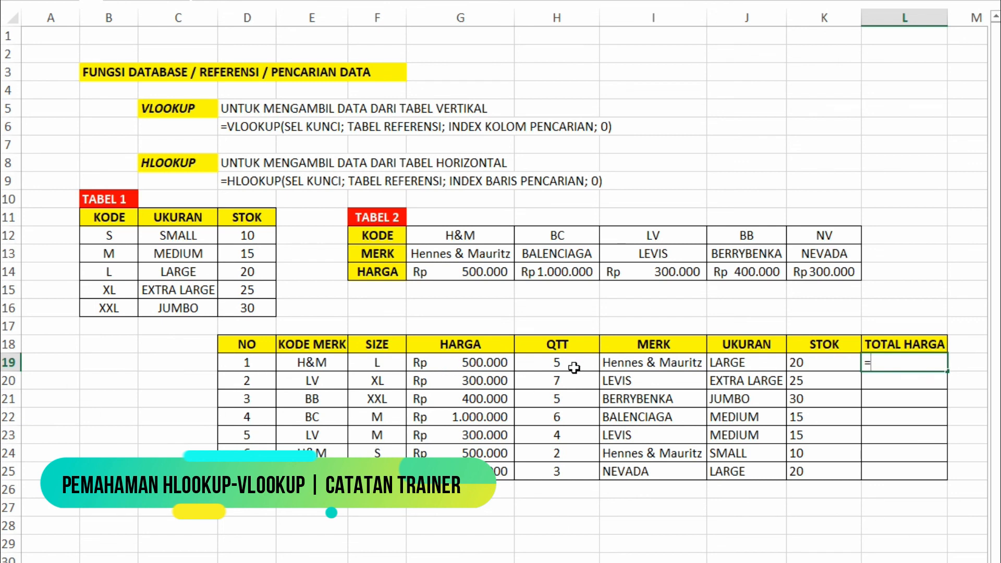
click(465, 366)
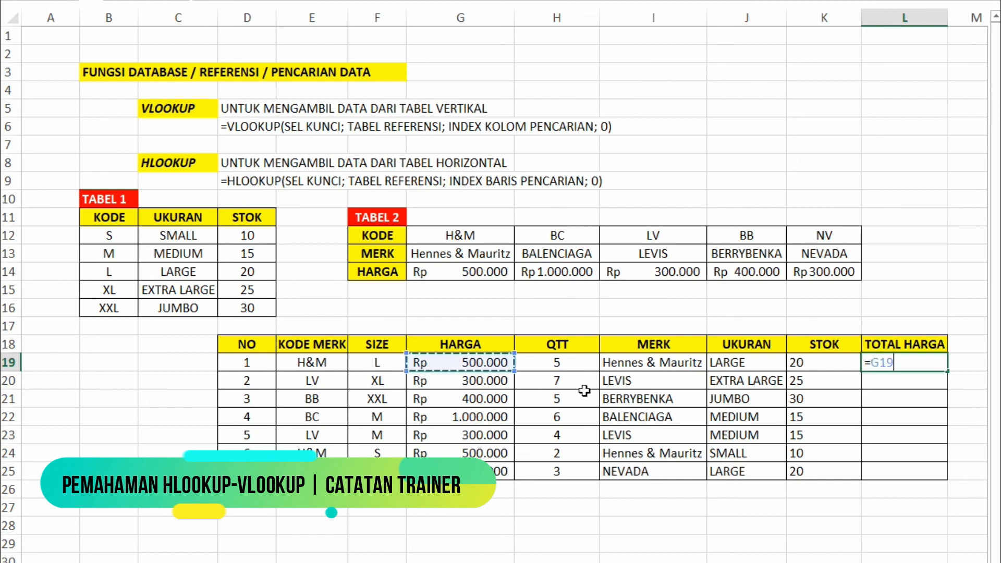
text(*)
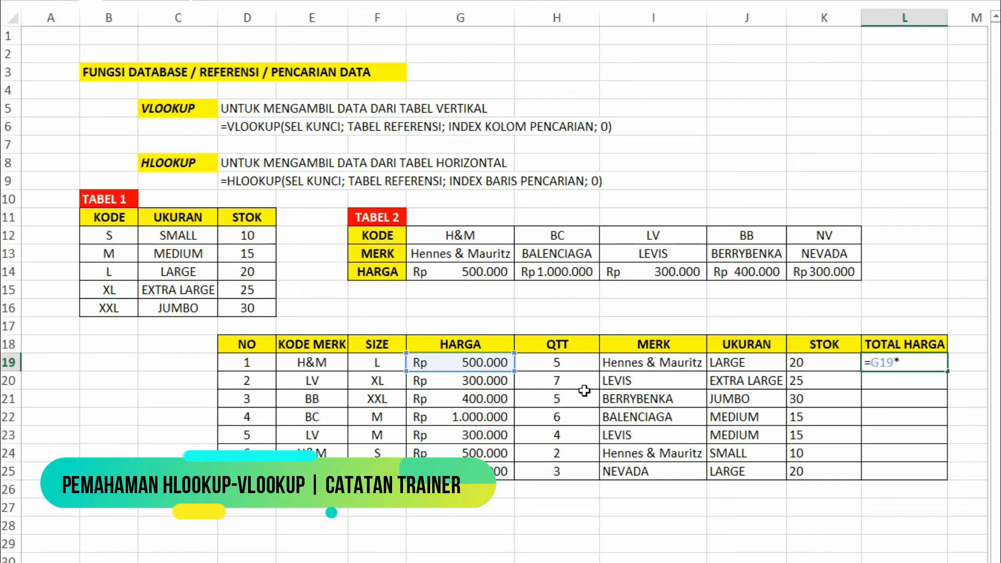
click(548, 364)
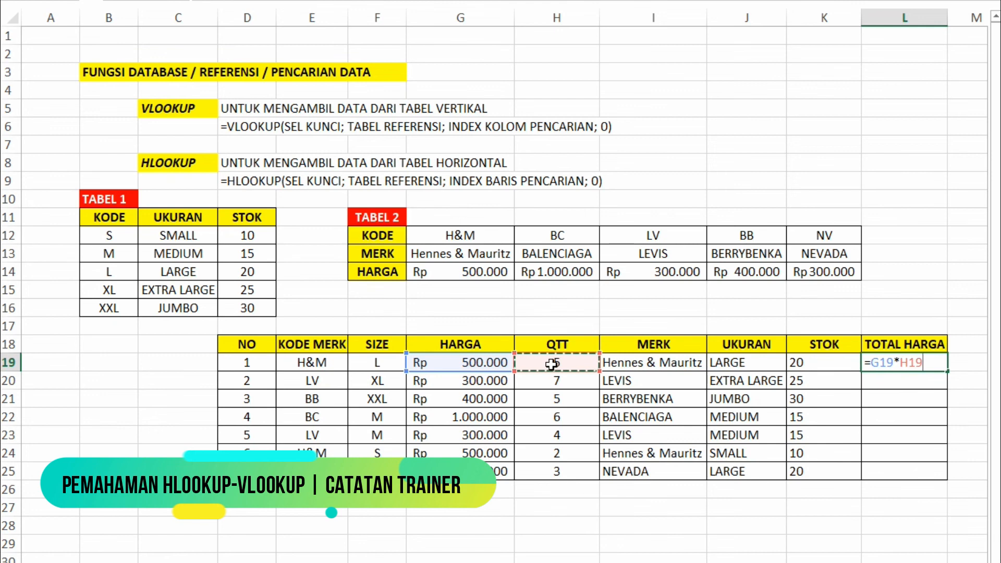
key(Return)
click(922, 361)
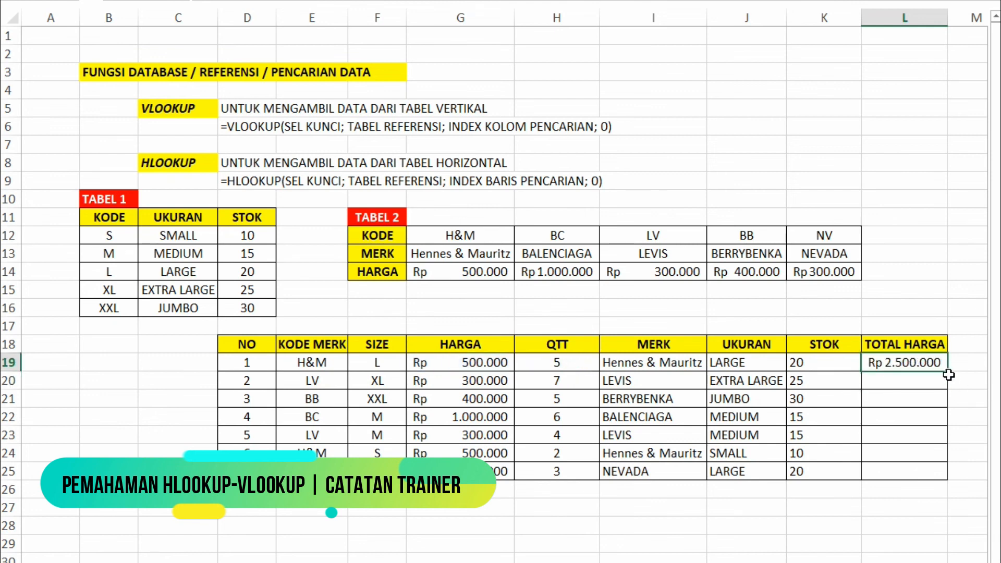
drag(948, 372, 936, 476)
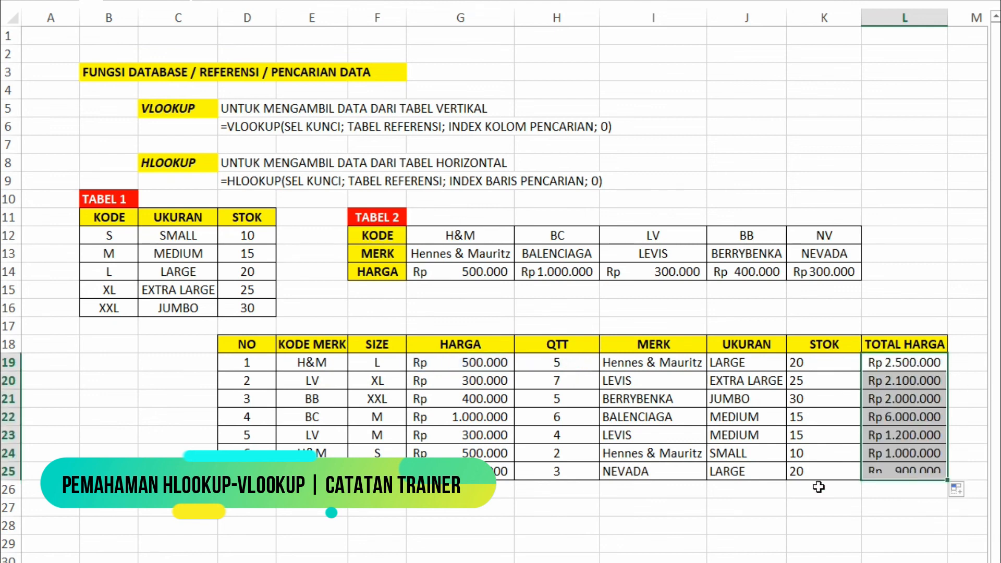
click(757, 521)
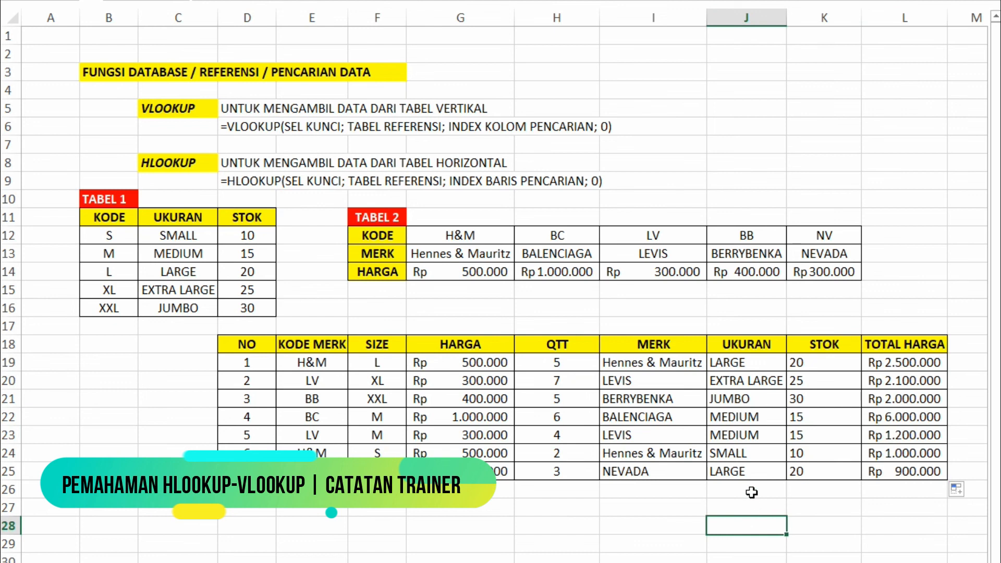
click(125, 397)
click(122, 344)
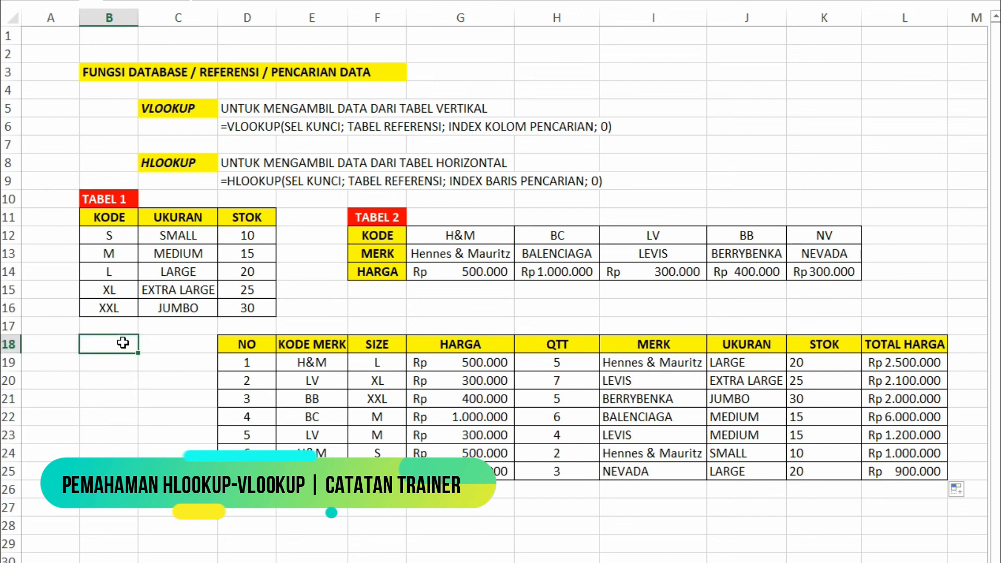
click(145, 434)
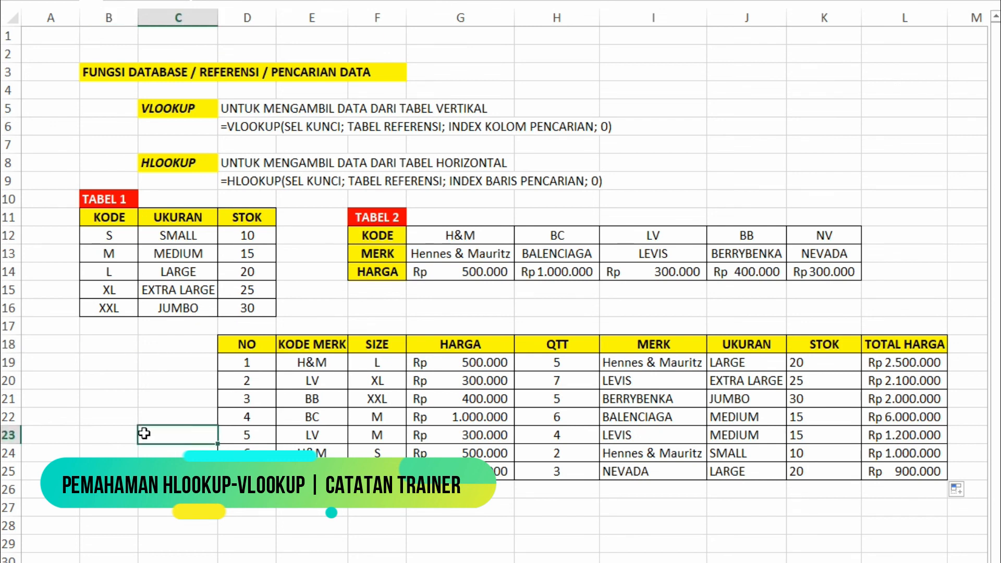